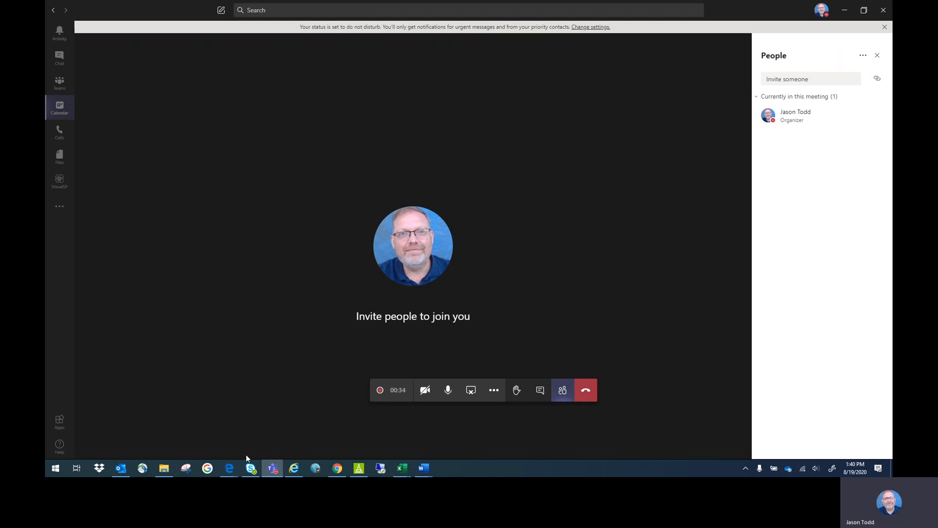
# - Switch to the Maximo Start Center in Microsoft Edge and open the Job Plans application
pyautogui.click(229, 470)
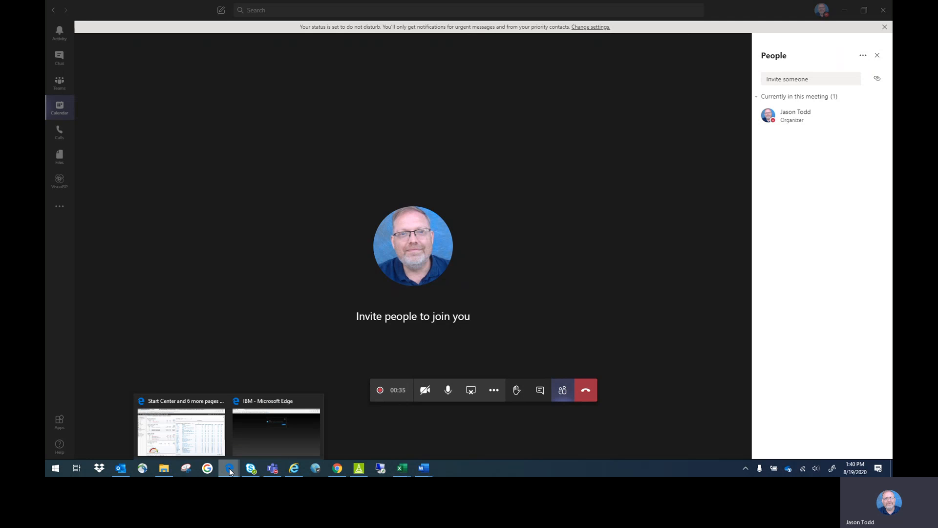
pyautogui.click(184, 442)
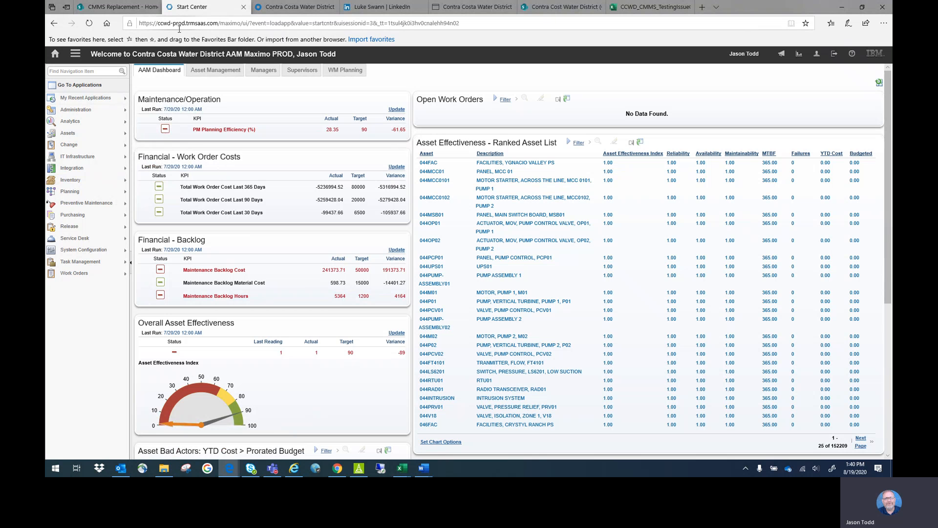
pyautogui.moveTo(105, 98)
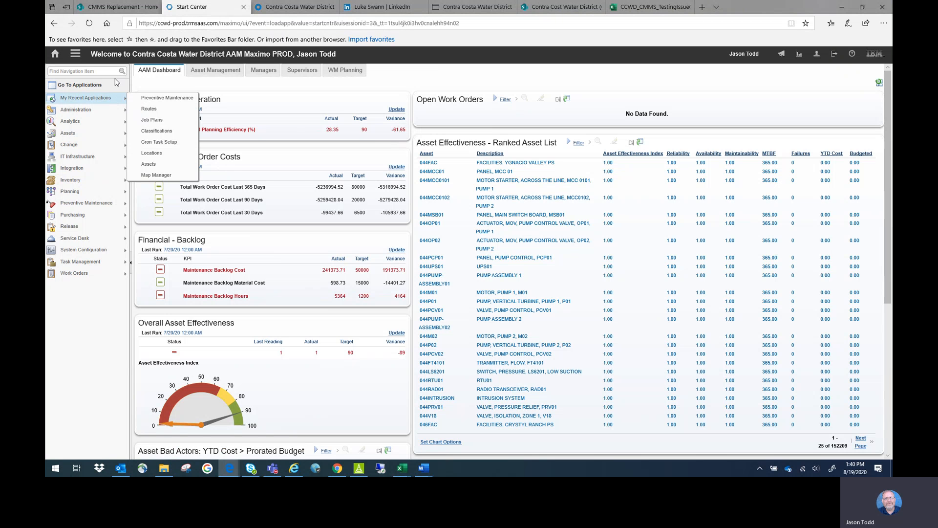
pyautogui.click(161, 120)
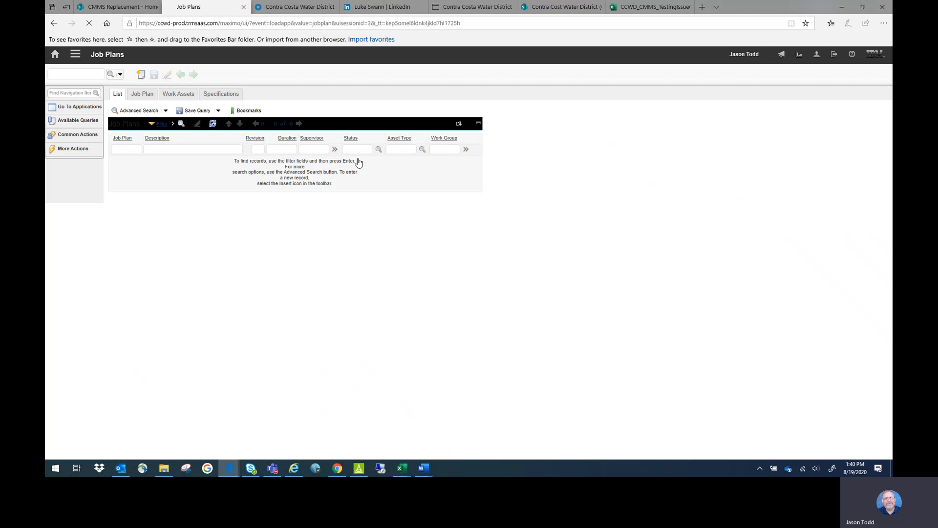
# - Filter the job plans by the description SHEET 009
pyautogui.click(222, 149)
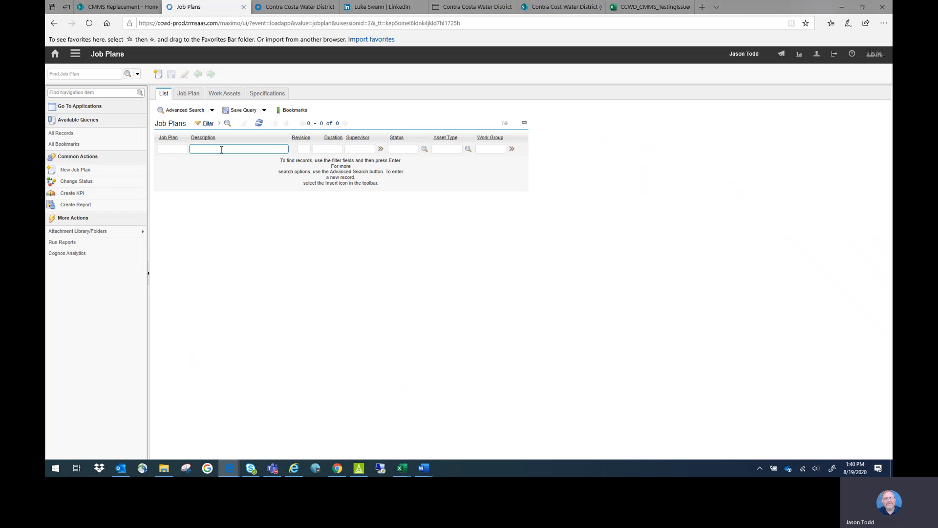
pyautogui.write('SHEET 009')
pyautogui.press('Return')
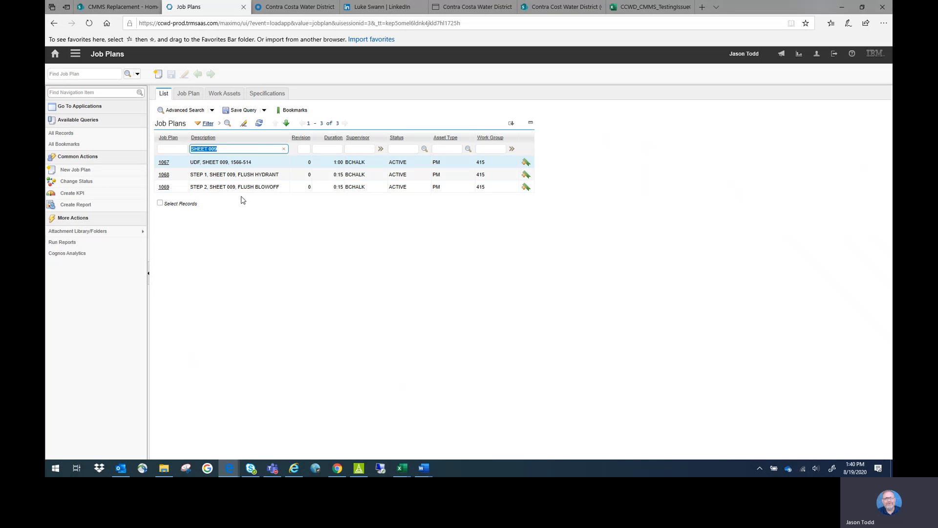
# - Duplicate the job plan "UDF, SHEET 009, 1566-514" and change the copy's description to "UDF, SHEET 010, 1569-514"
pyautogui.click(164, 162)
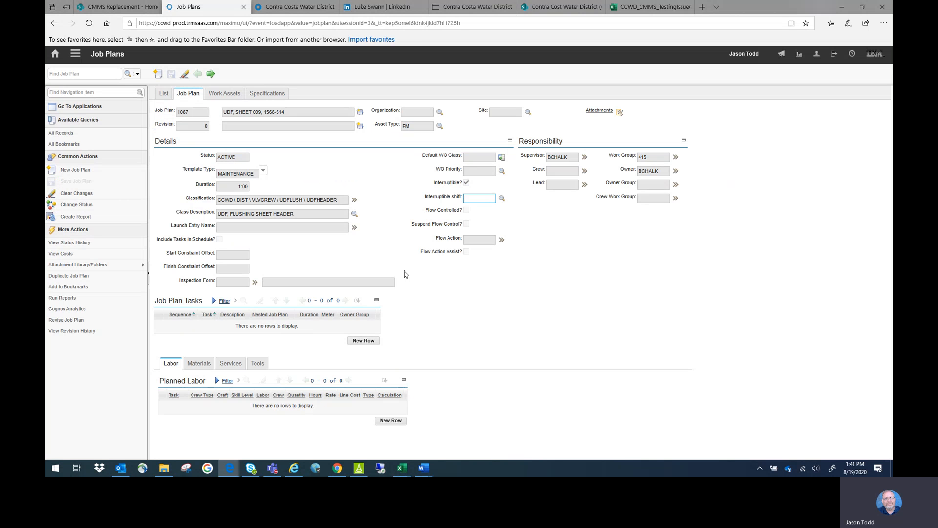
pyautogui.click(54, 275)
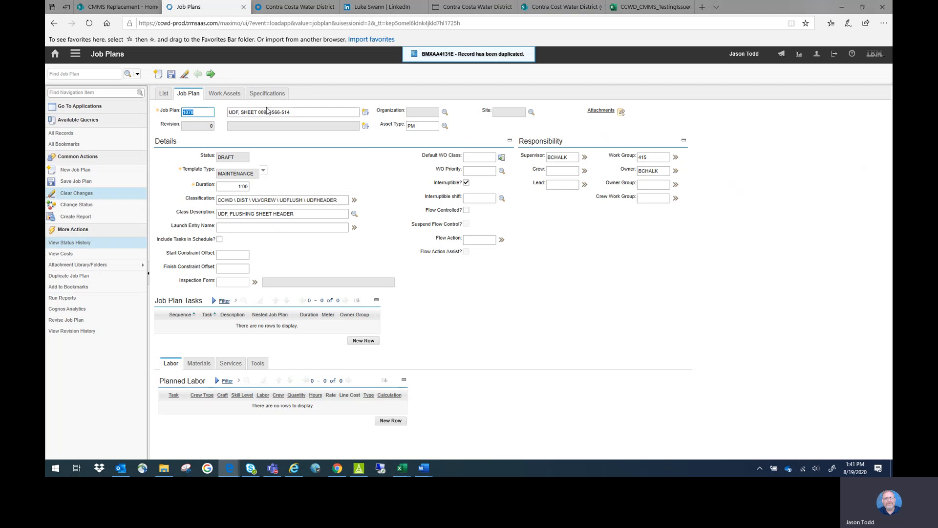
pyautogui.click(268, 111)
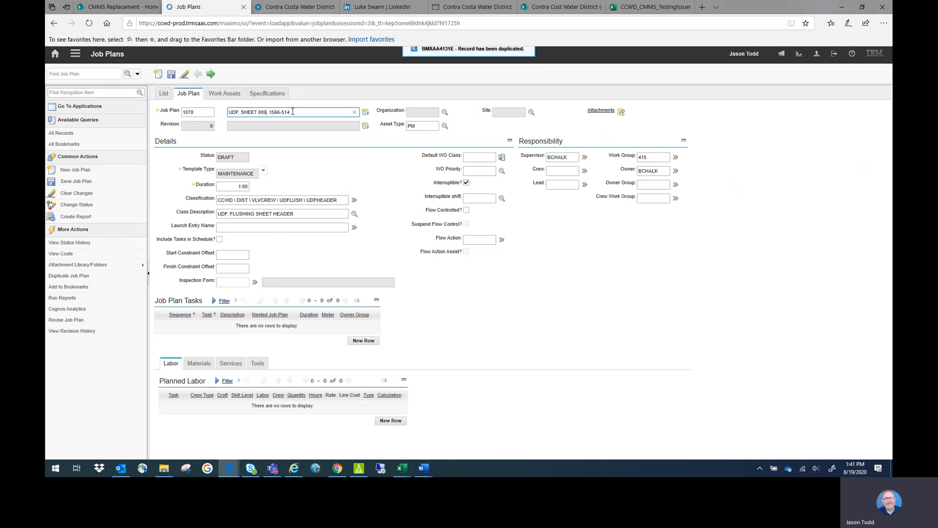
pyautogui.press('BackSpace')
pyautogui.press('BackSpace')
pyautogui.write('10')
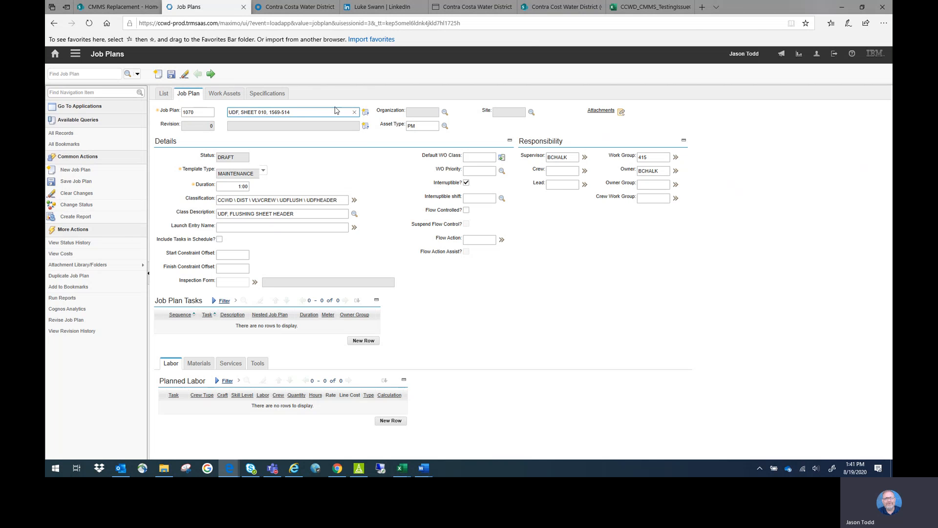
pyautogui.hotkey('alt', 'Tab')
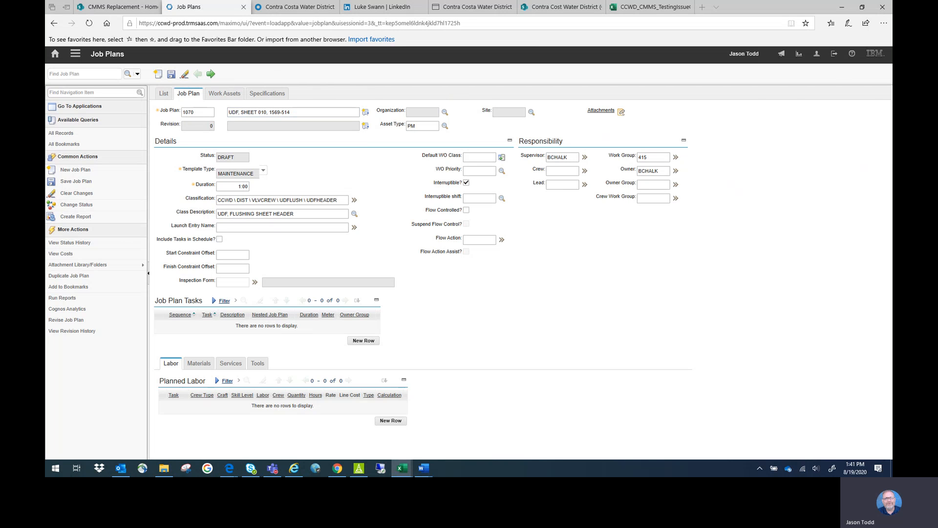
pyautogui.doubleClick(580, 58)
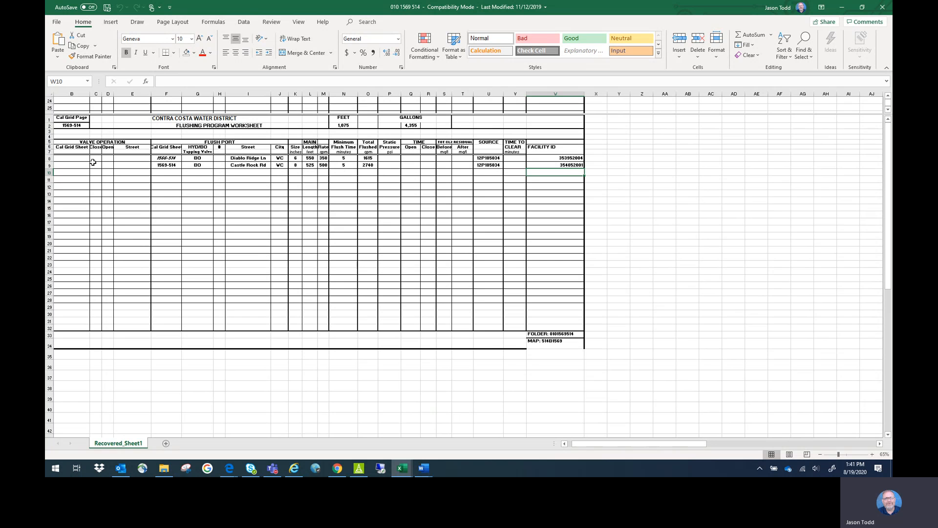
pyautogui.moveTo(626, 445); pyautogui.dragTo(617, 445)
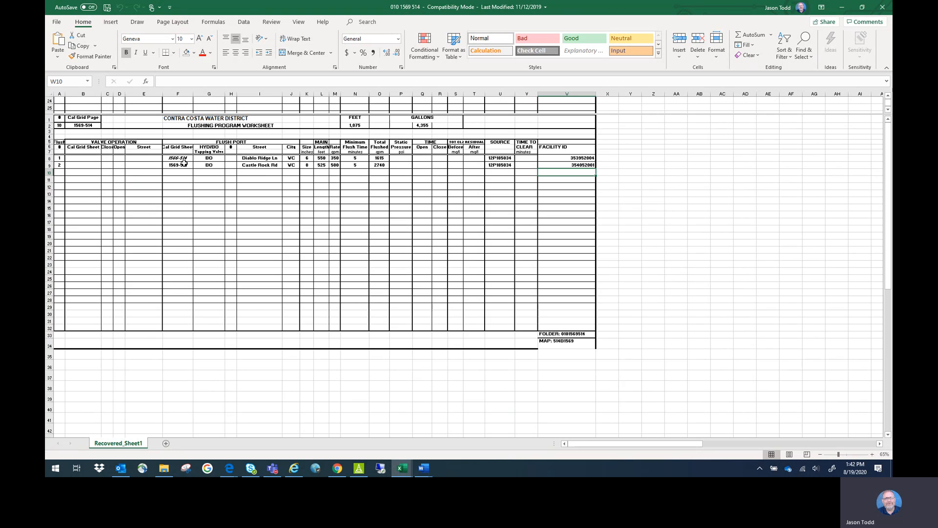
pyautogui.click(563, 159)
pyautogui.click(563, 164)
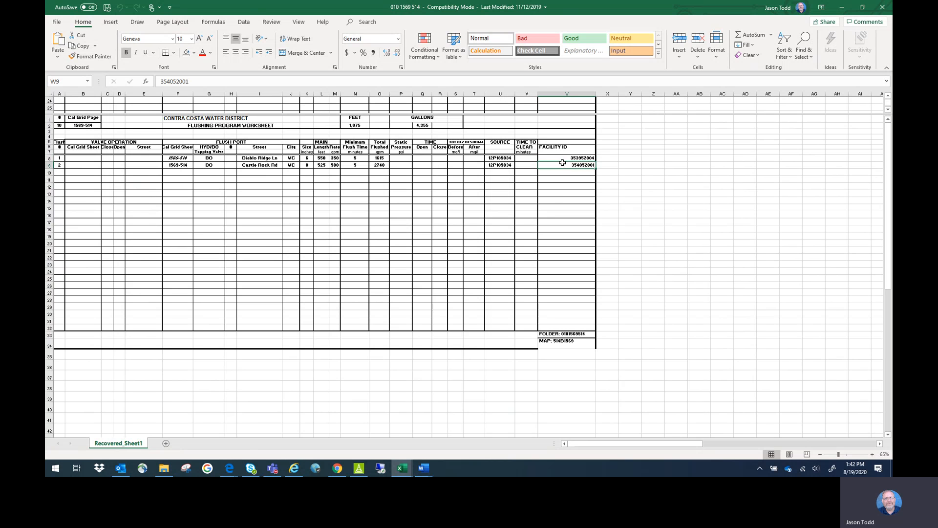
pyautogui.click(563, 158)
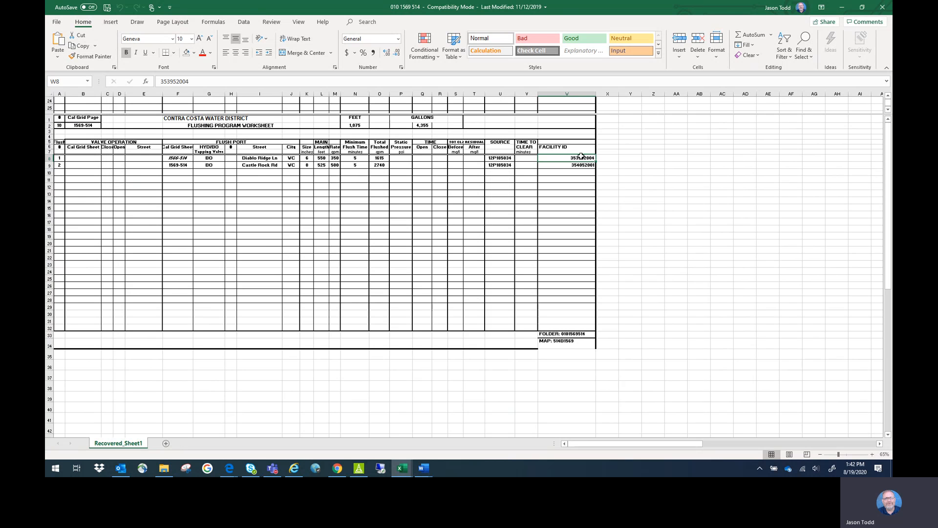
pyautogui.click(578, 165)
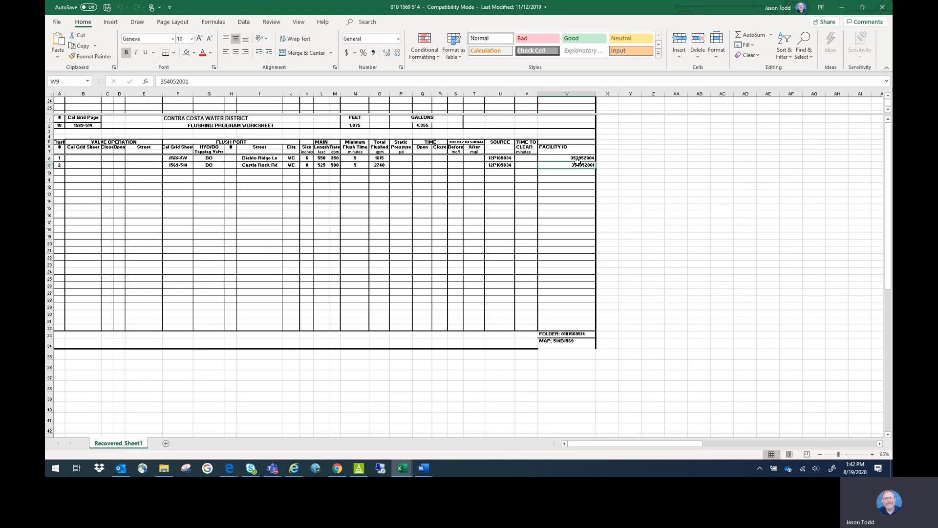
pyautogui.click(578, 157)
pyautogui.click(574, 166)
pyautogui.click(575, 158)
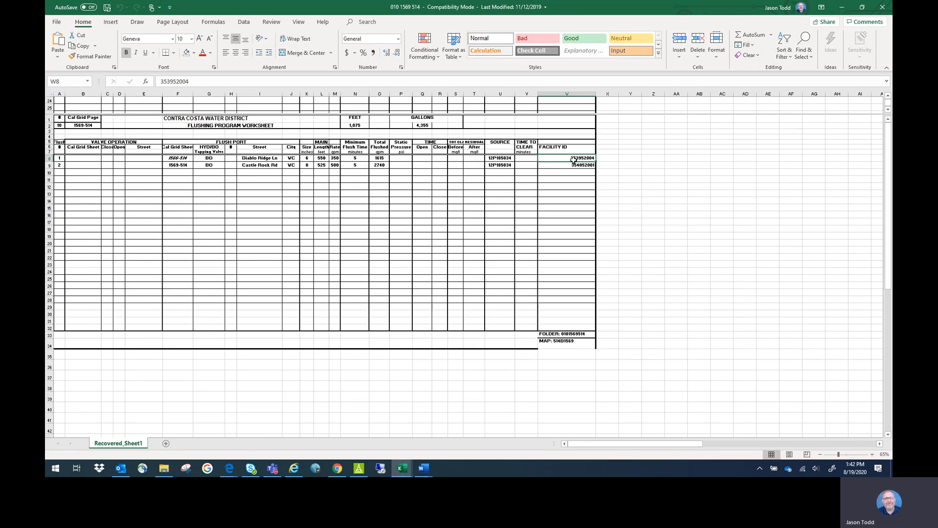
pyautogui.click(575, 166)
pyautogui.click(573, 157)
pyautogui.moveTo(636, 7); pyautogui.dragTo(694, 0)
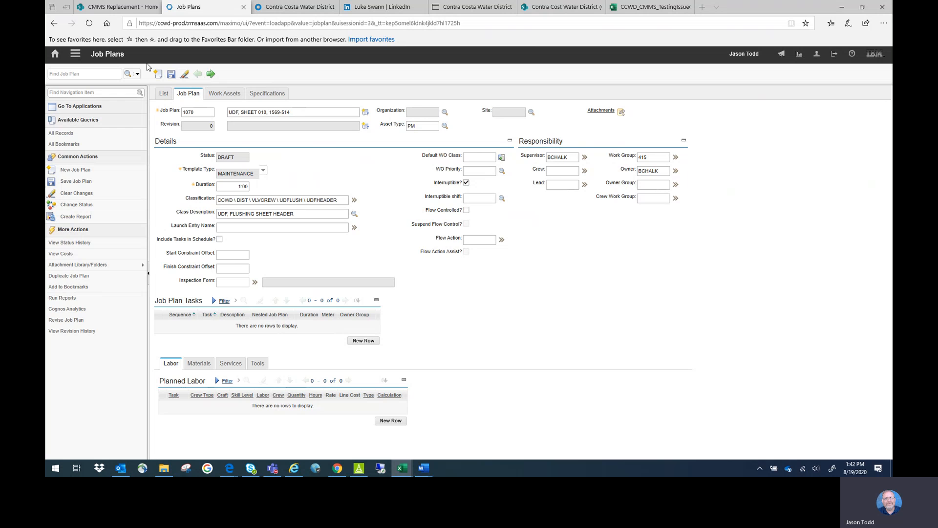
# - Save the duplicated job plan in Maximo and set its CALGRID specification to 1569-514
pyautogui.click(171, 76)
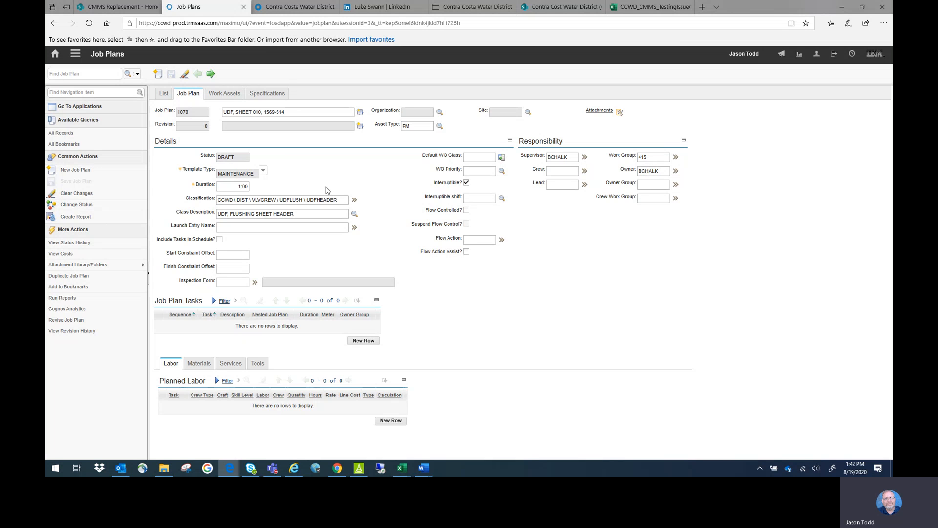
pyautogui.click(268, 94)
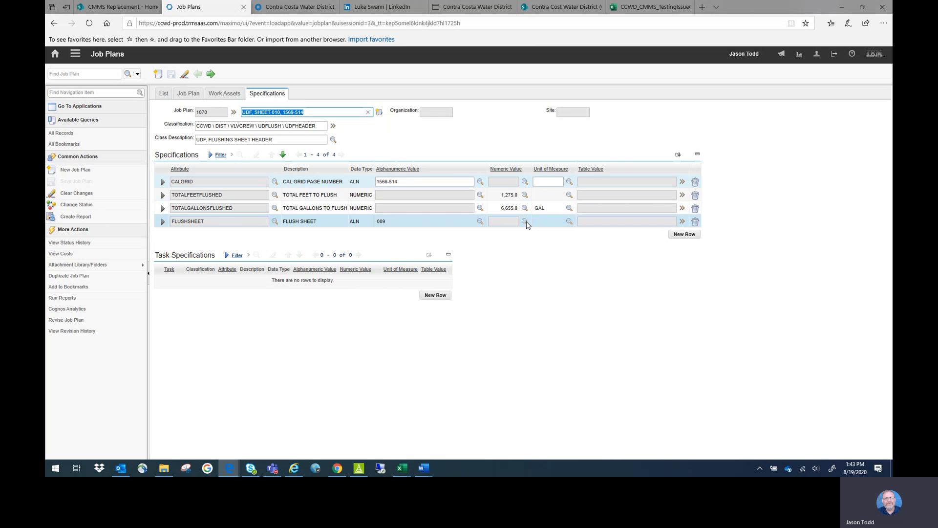
pyautogui.click(409, 182)
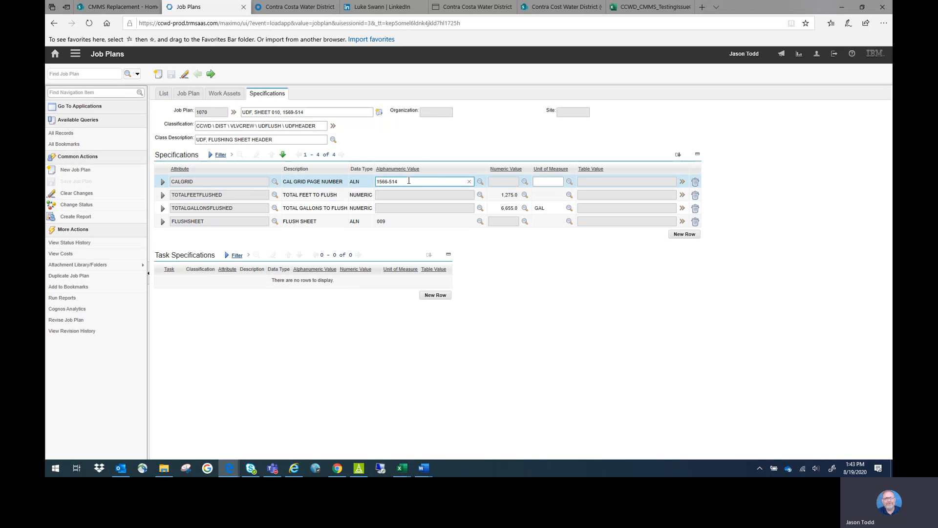
pyautogui.moveTo(409, 181); pyautogui.dragTo(328, 183)
pyautogui.write('15')
# - Set the total feet to flush to 1075 and the total gallons to flush to 4355 in the specifications
pyautogui.click(500, 195)
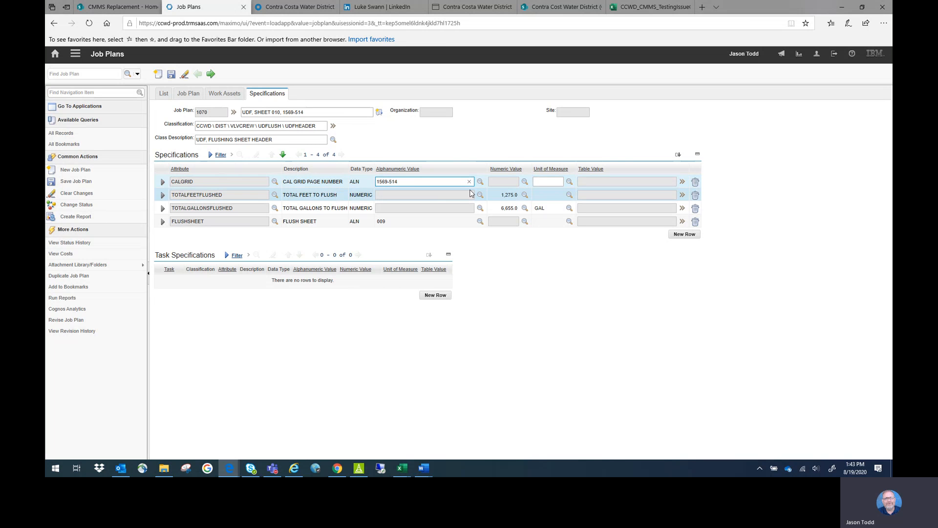
pyautogui.doubleClick(500, 195)
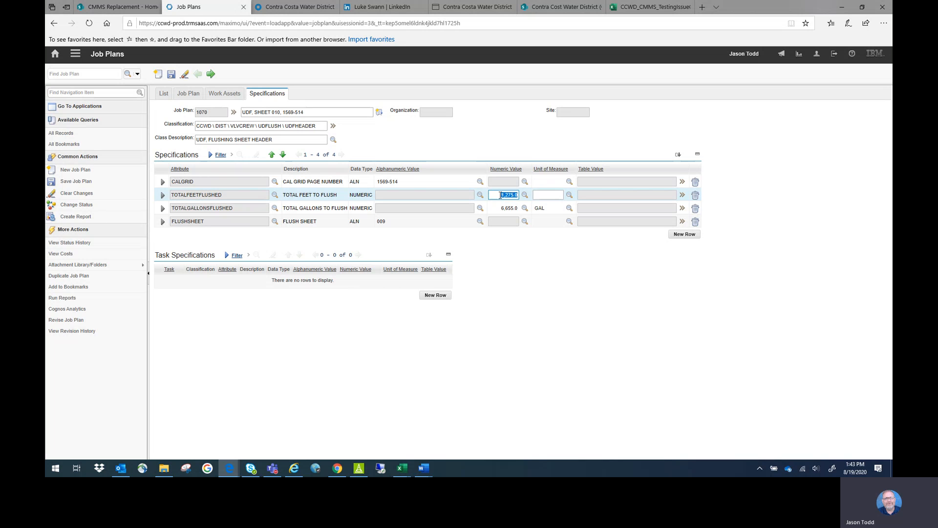
pyautogui.write('1075')
pyautogui.click(495, 207)
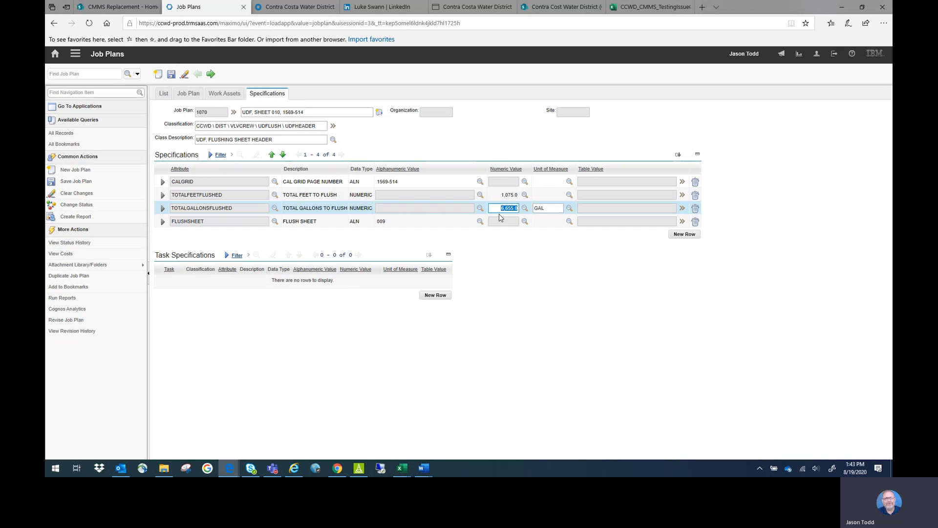
pyautogui.write('4355')
# - Set the FLUSHSHEET specification to 010 and save the job plan
pyautogui.click(402, 221)
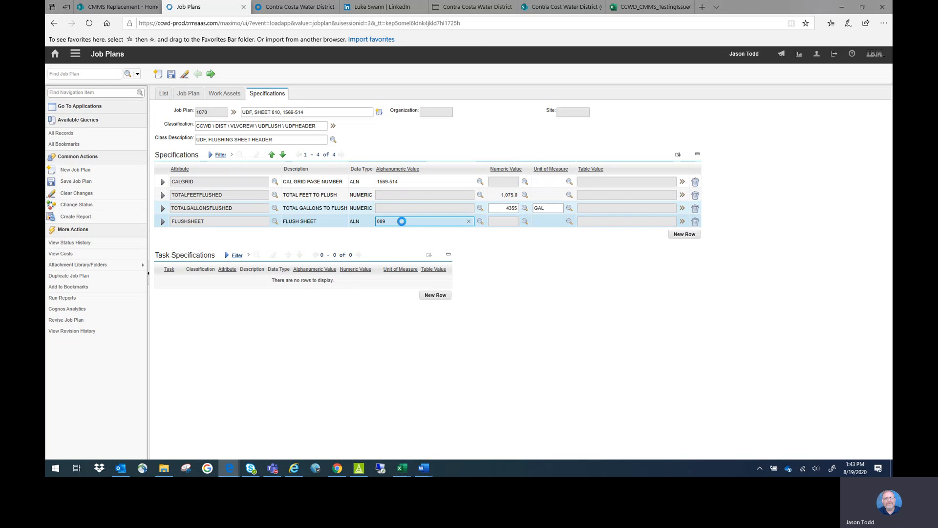
pyautogui.write('01')
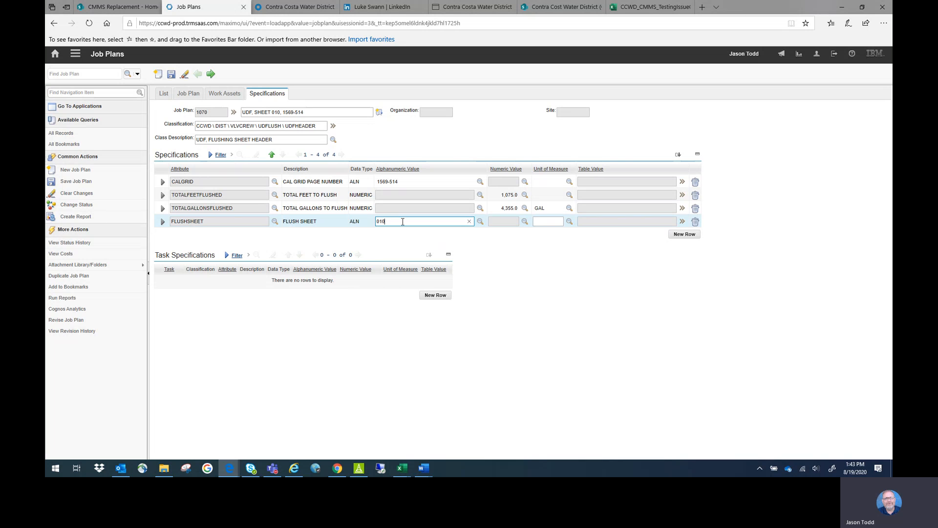
pyautogui.click(171, 74)
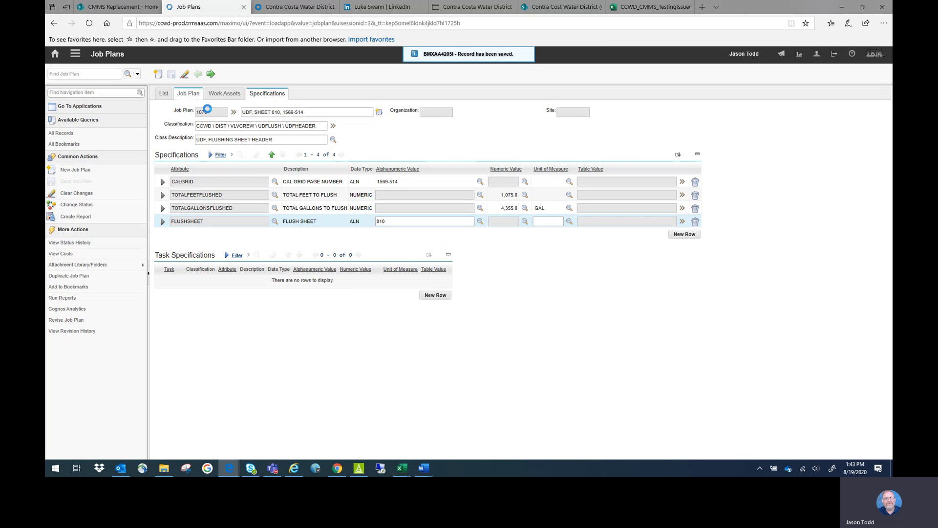
# - Change the status of the "UDF, SHEET 010, 1569-514" job plan to ACTIVE
pyautogui.click(183, 92)
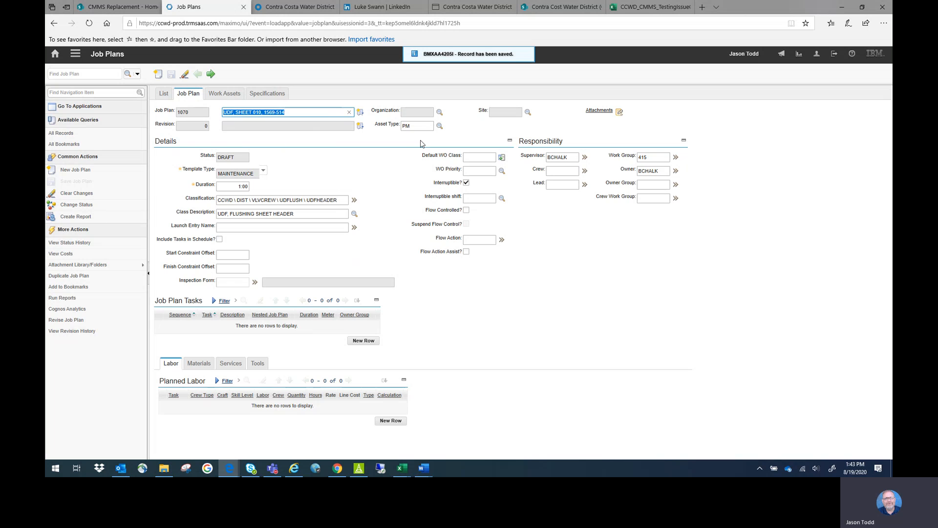
pyautogui.click(81, 206)
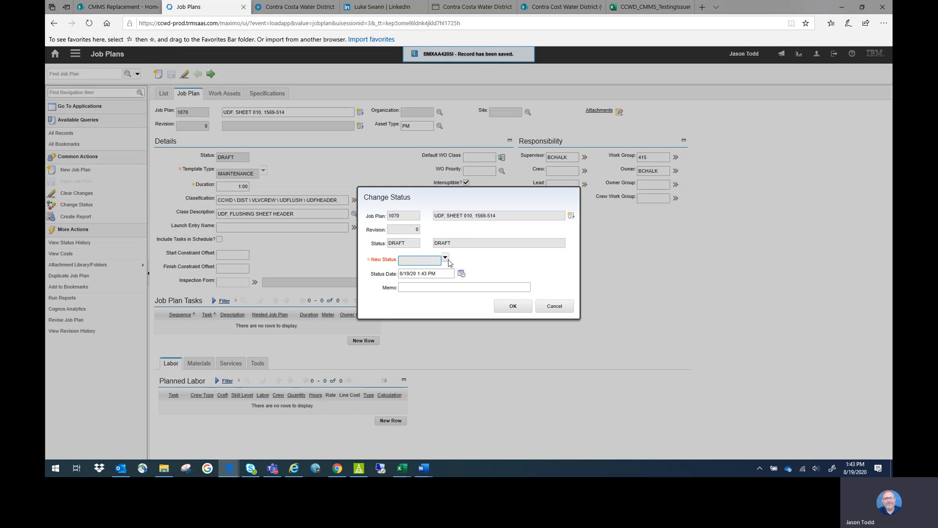
pyautogui.click(446, 259)
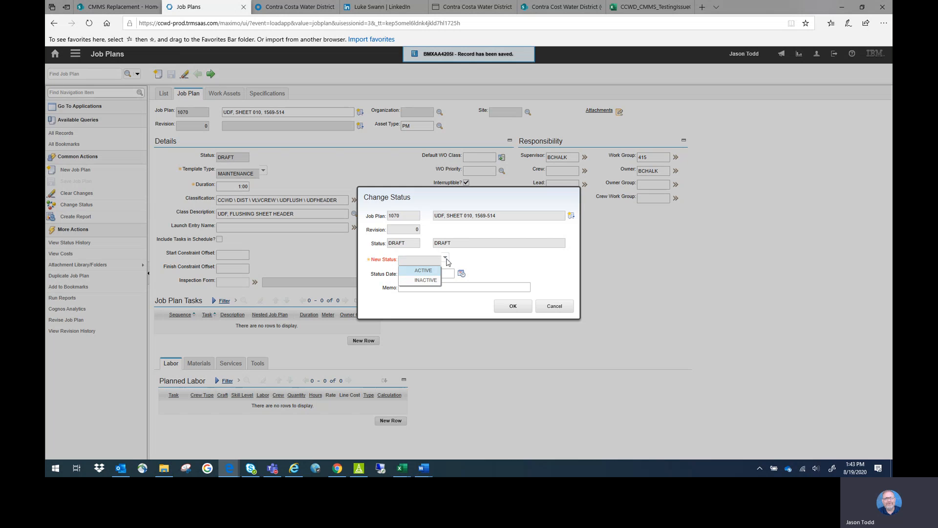
pyautogui.click(508, 306)
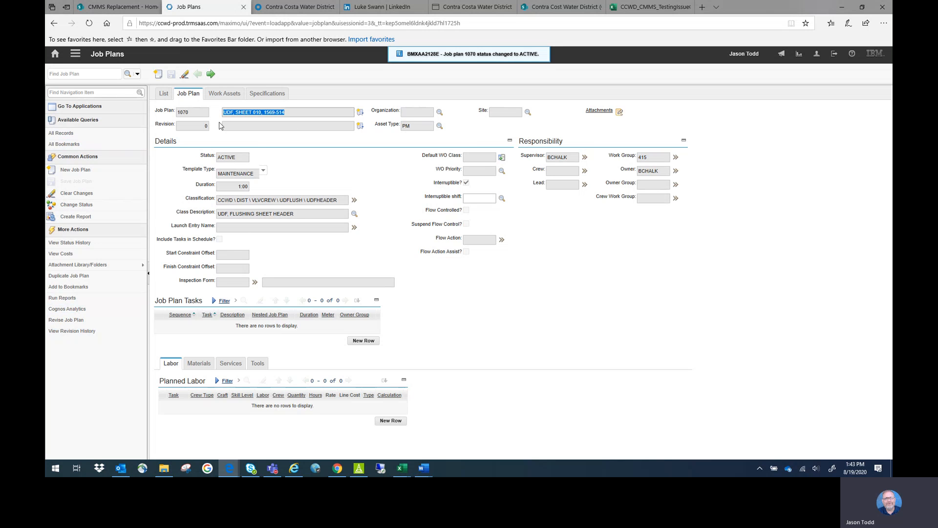
# - Open the "STEP 1, SHEET 009, FLUSH HYDRANT" job plan from the list and duplicate it
pyautogui.click(164, 94)
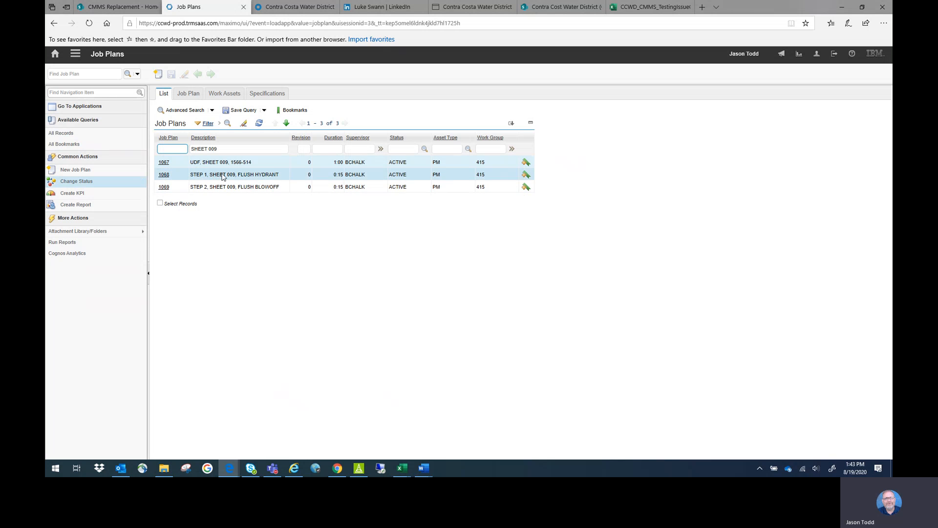
pyautogui.click(208, 188)
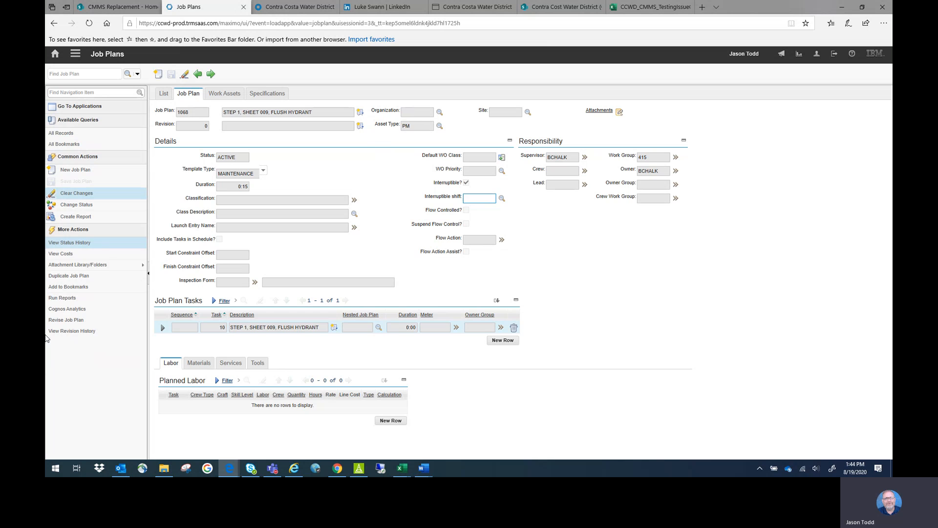
pyautogui.click(73, 275)
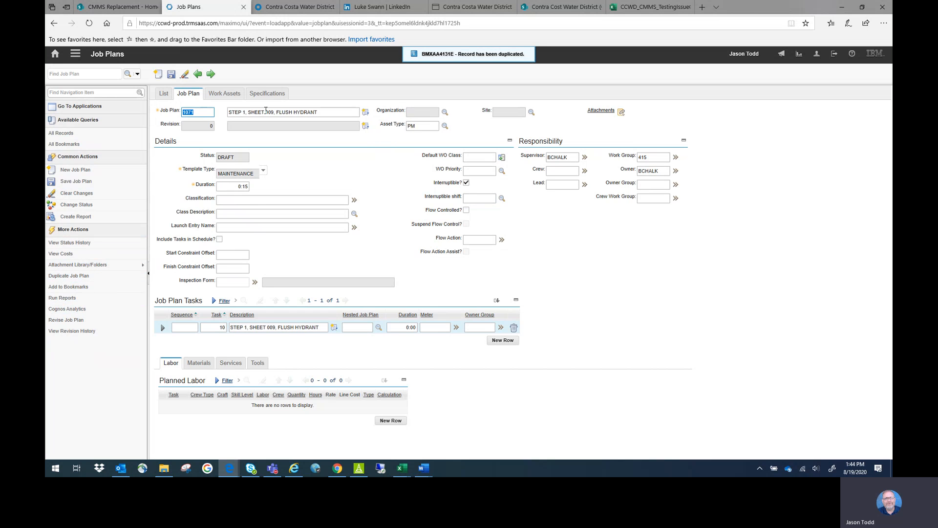
# - Change the duplicated job plan's description to "STEP 1, SHEET 010, FLUSH BLOWOFF"
pyautogui.click(276, 111)
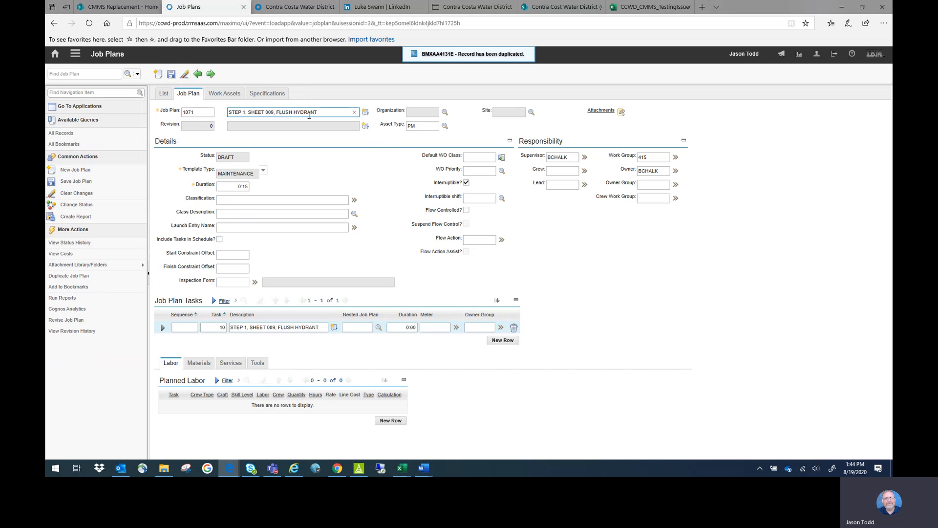
pyautogui.press('BackSpace')
pyautogui.press('BackSpace')
pyautogui.write('10')
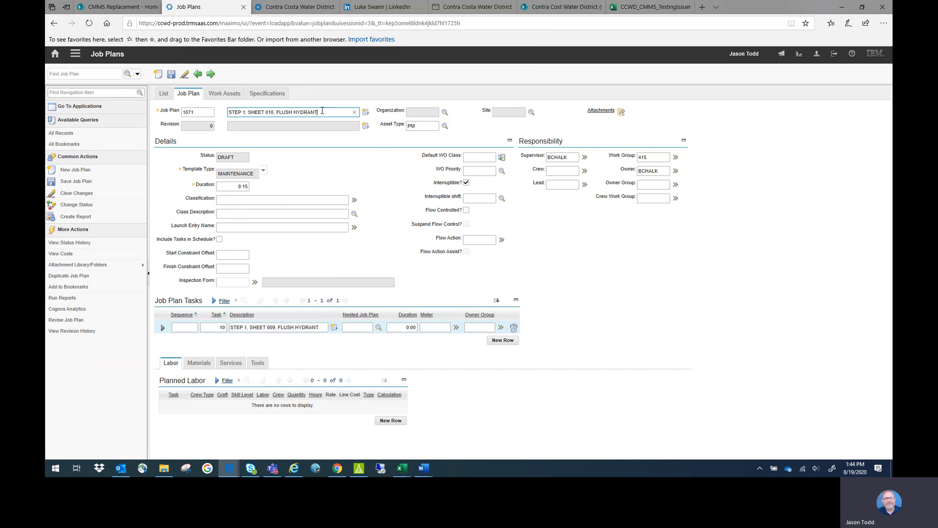
pyautogui.press('BackSpace')
pyautogui.press('BackSpace')
pyautogui.write('BLOWO')
# - Copy the job plan description "STEP 1, SHEET 010, FLUSH BLOWOFF" into task 10's description and save the job plan
pyautogui.moveTo(324, 112); pyautogui.dragTo(229, 112)
pyautogui.hotkey('ctrl', 'c')
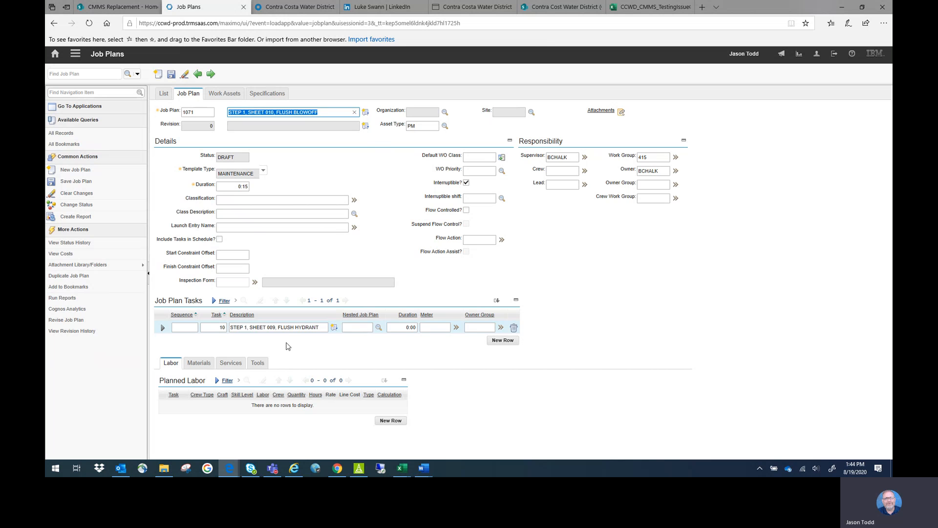
pyautogui.click(293, 327)
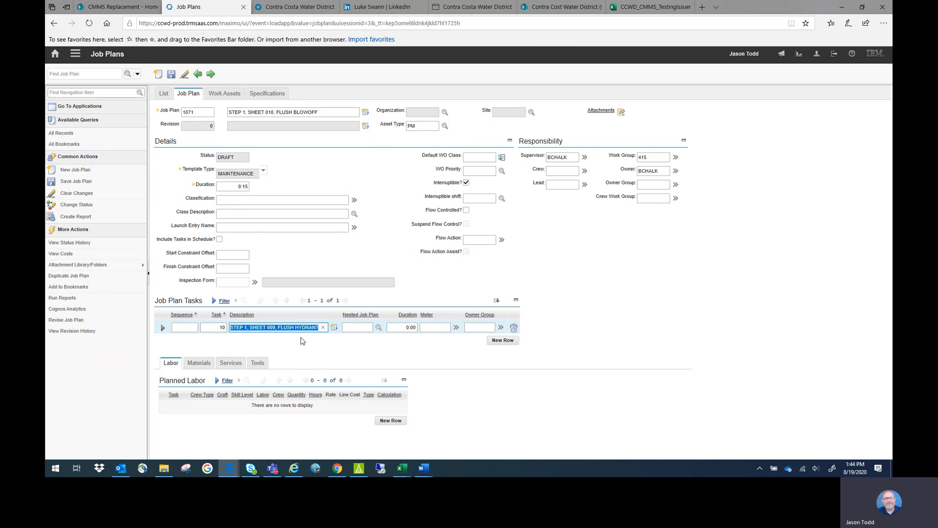
pyautogui.hotkey('ctrl', 'a')
pyautogui.hotkey('ctrl', 'v')
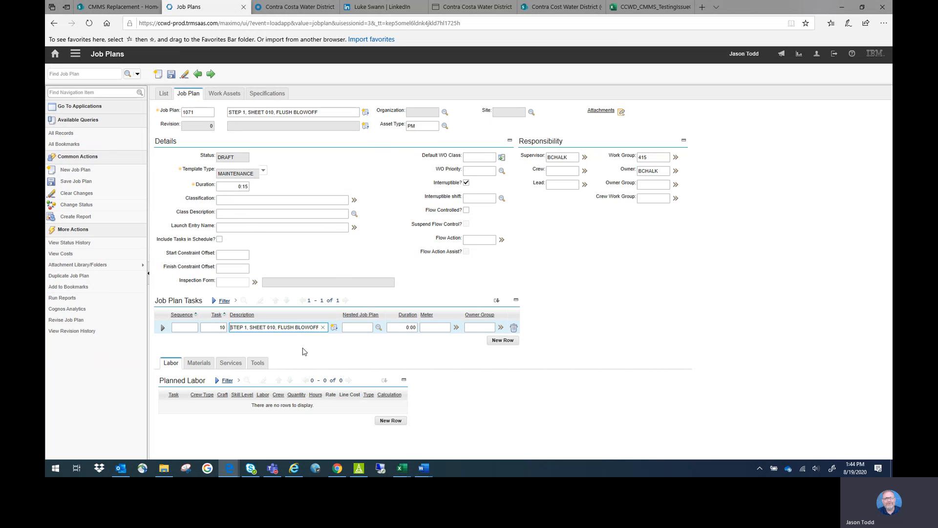
pyautogui.click(175, 75)
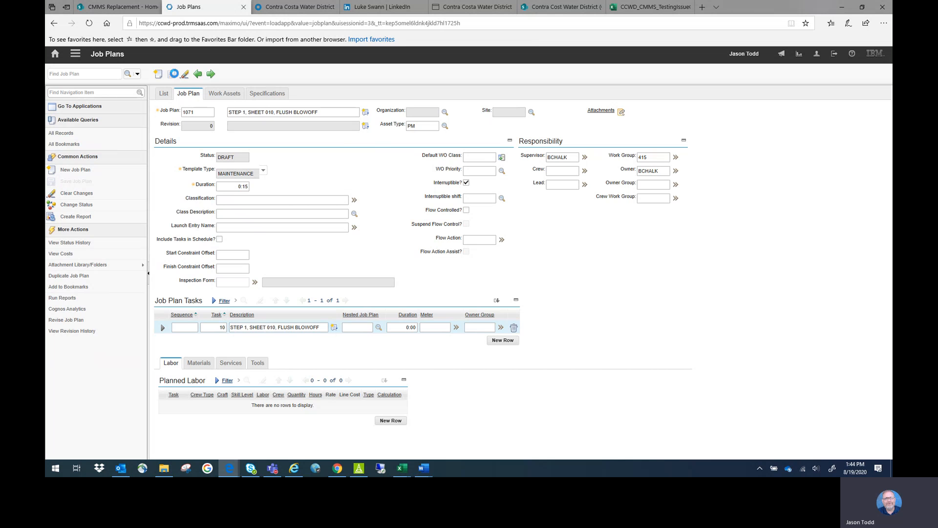
# - Expand task 10's details and set its flush rate to 350 GPM in the task specifications
pyautogui.click(163, 327)
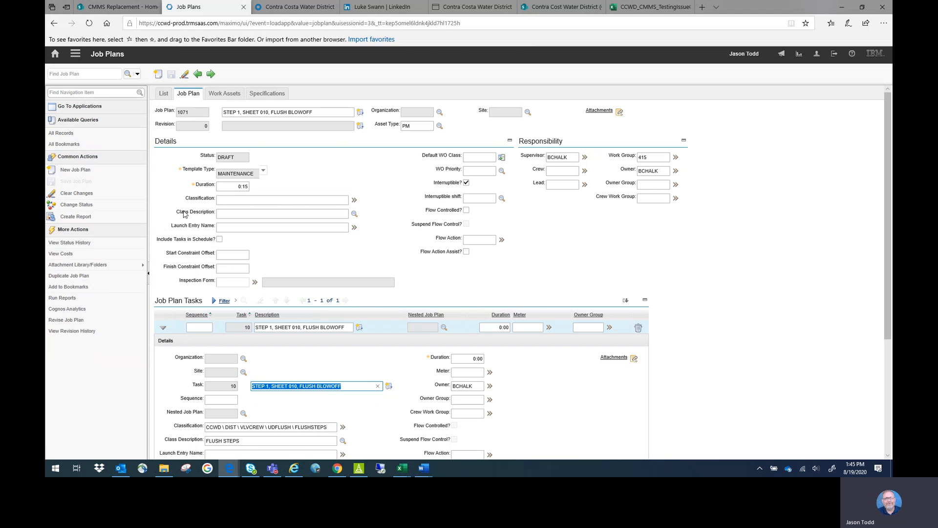
pyautogui.click(272, 93)
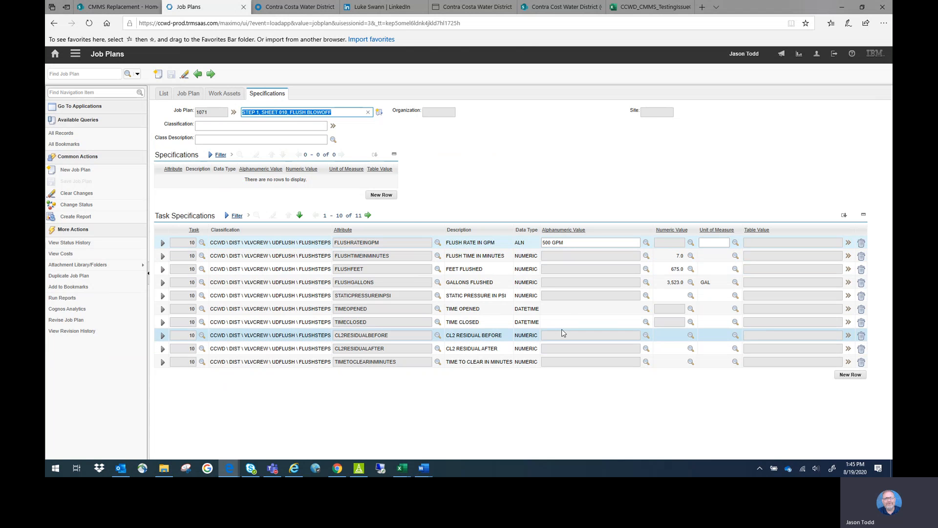
pyautogui.click(551, 243)
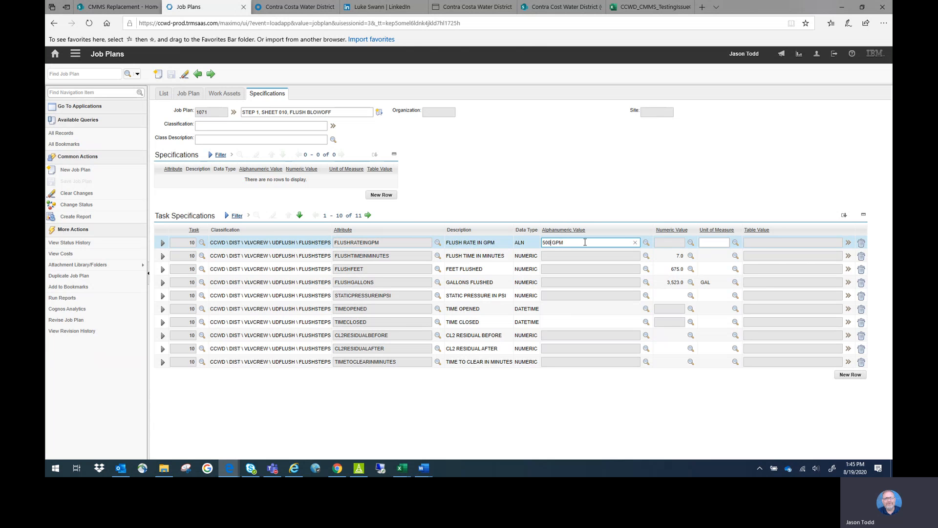
pyautogui.press('BackSpace')
pyautogui.press('BackSpace')
pyautogui.press('BackSpace')
pyautogui.write('350')
# - Set the flush time to 5 minutes and the feet flushed to 550 in the Step 1 task specifications
pyautogui.click(671, 253)
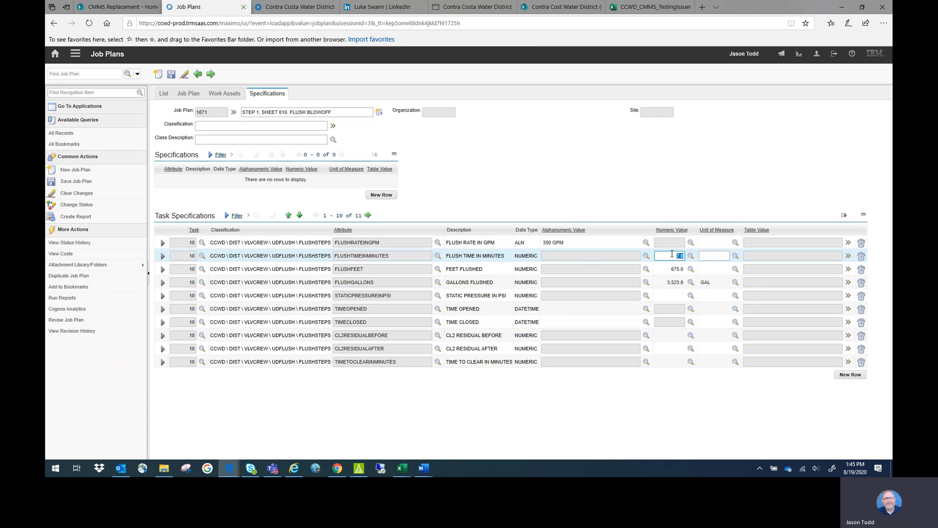
pyautogui.write('5')
pyautogui.click(667, 268)
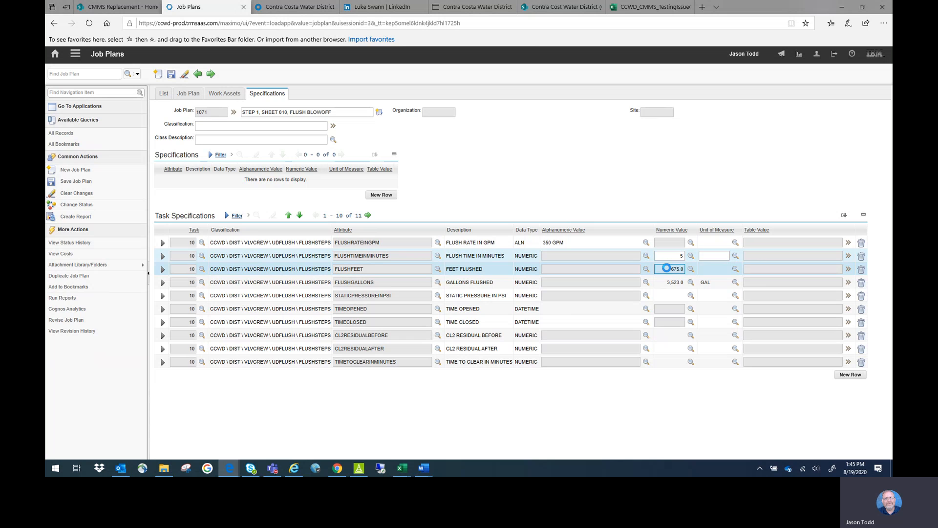
pyautogui.write('5')
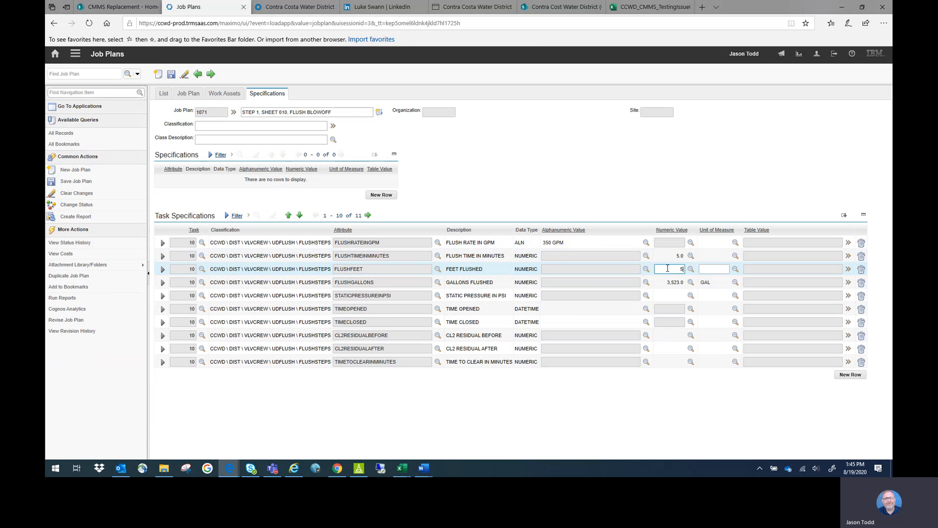
pyautogui.write('50')
# - Set the gallons flushed to 1615, save the job plan, and check the Excel flushing worksheet for sheet 010
pyautogui.click(670, 282)
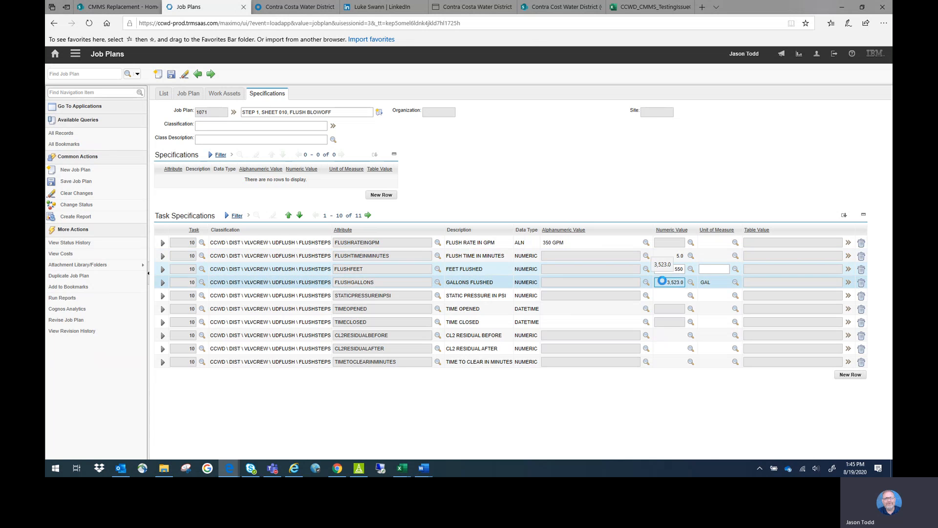
pyautogui.write('1615')
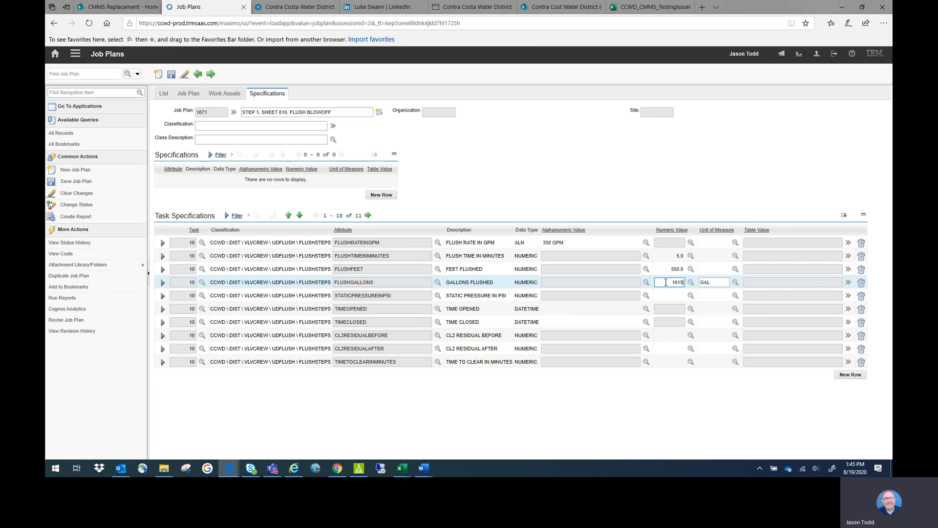
pyautogui.click(171, 74)
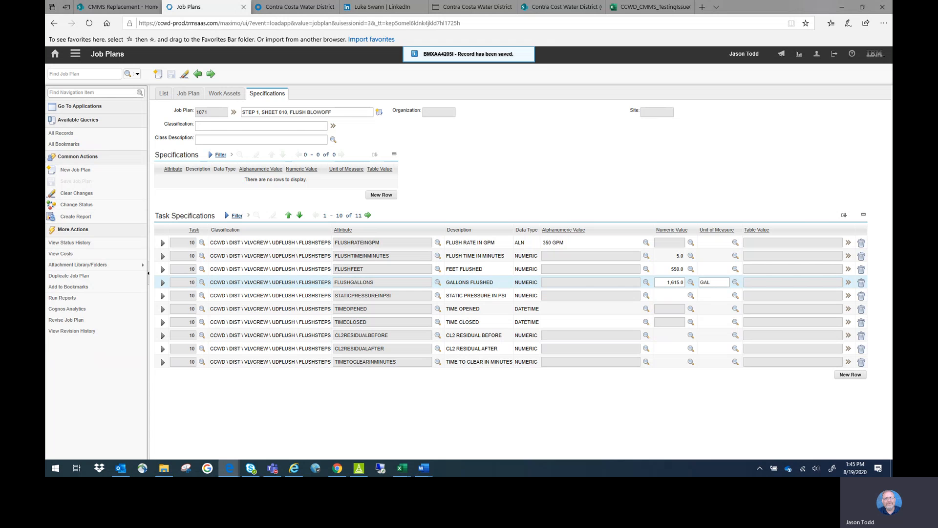
pyautogui.moveTo(929, 123); pyautogui.dragTo(287, 98)
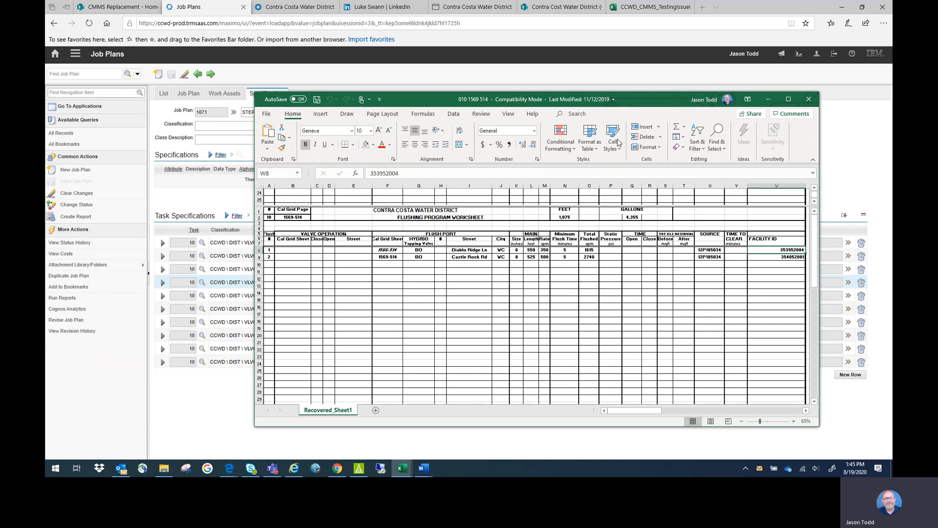
pyautogui.moveTo(635, 100); pyautogui.dragTo(892, 93)
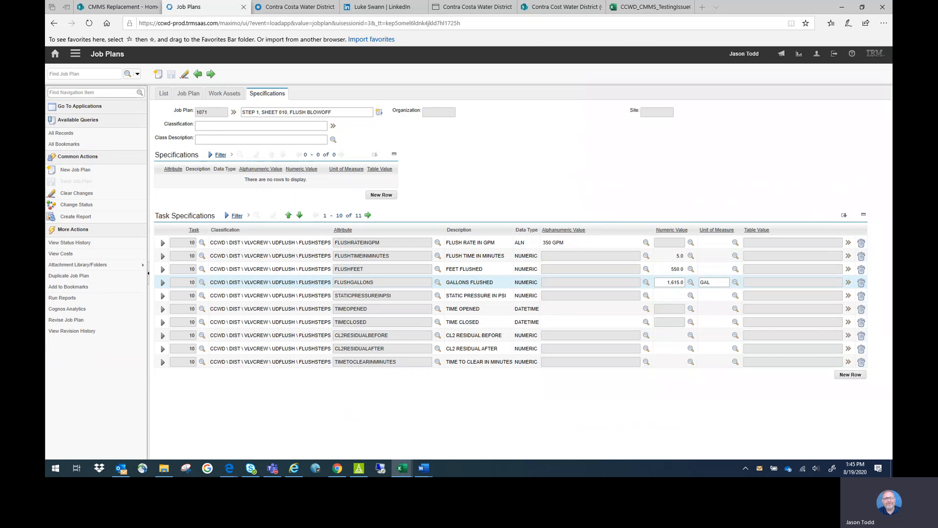
# - Change the status of the "STEP 1, SHEET 010, FLUSH BLOWOFF" job plan to ACTIVE
pyautogui.click(188, 94)
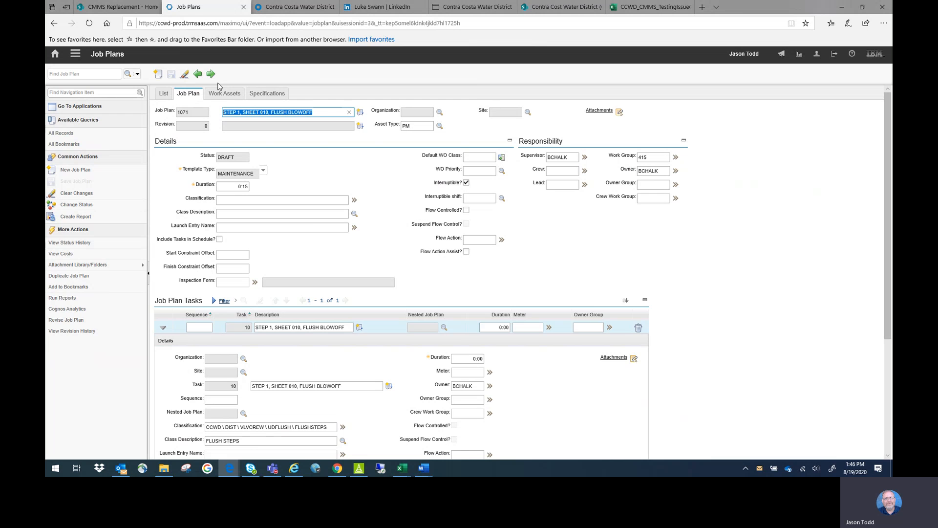
pyautogui.click(112, 206)
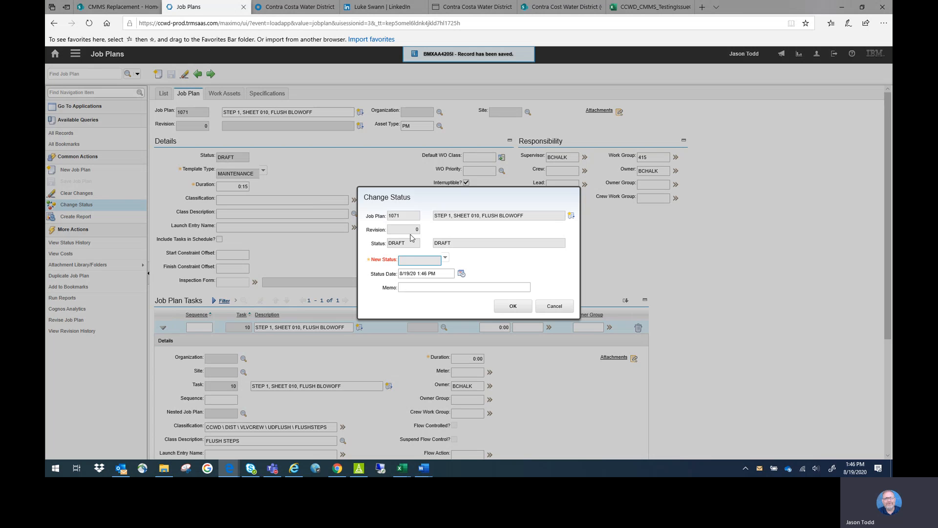
pyautogui.click(446, 261)
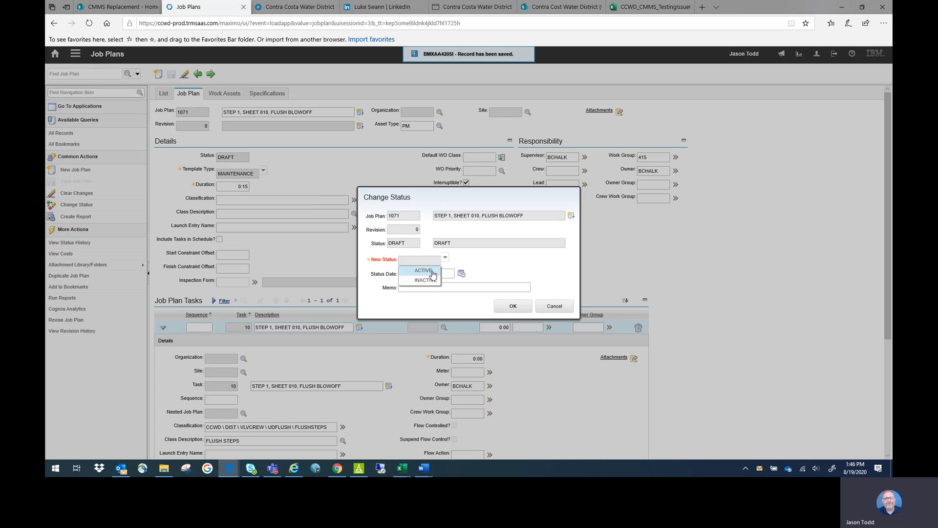
pyautogui.click(432, 273)
pyautogui.click(518, 308)
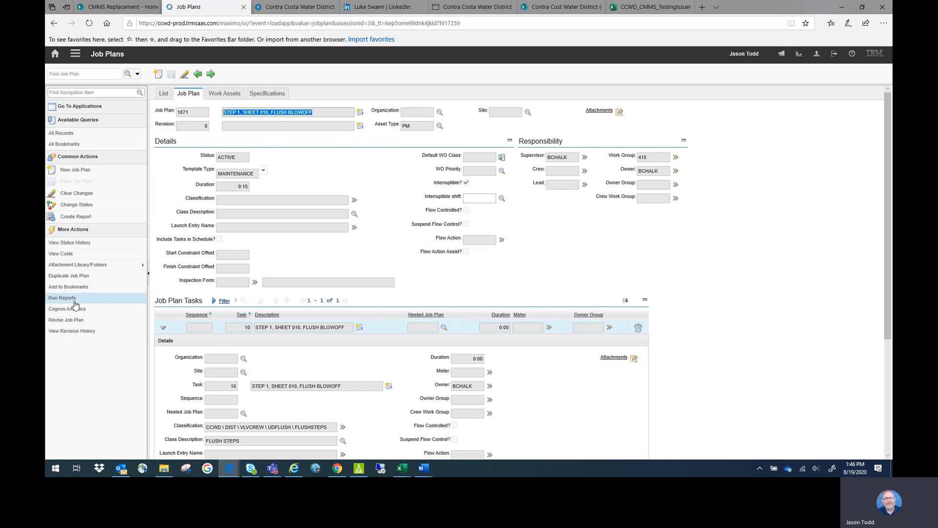
# - Duplicate the Step 1 sheet 010 job plan and change the copy's description to "STEP 2, SHEET 010, FLUSH BLOWOFF"
pyautogui.click(74, 275)
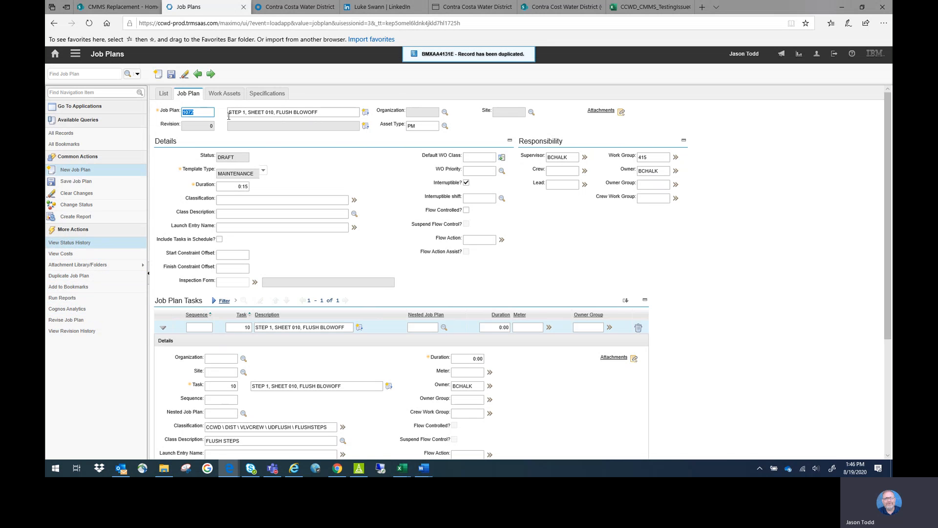
pyautogui.click(242, 112)
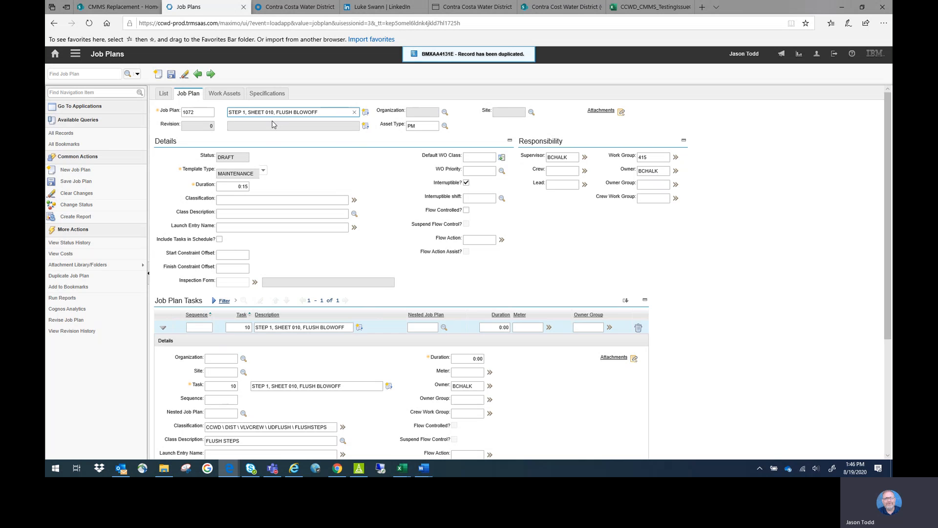
pyautogui.press('BackSpace')
pyautogui.write('2')
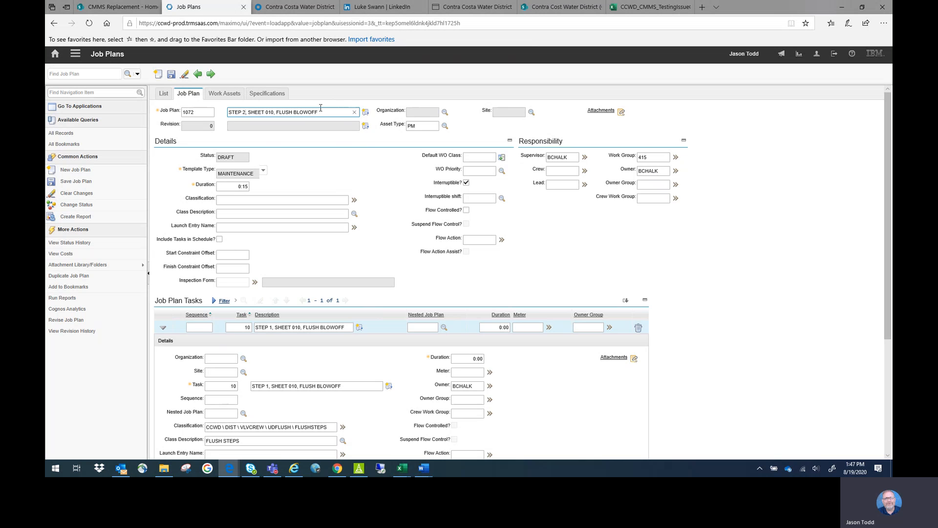
# - Change task 10's description to "STEP 2, SHEET 010, FLUSH BLOWOFF" and save the job plan
pyautogui.click(274, 327)
pyautogui.click(274, 328)
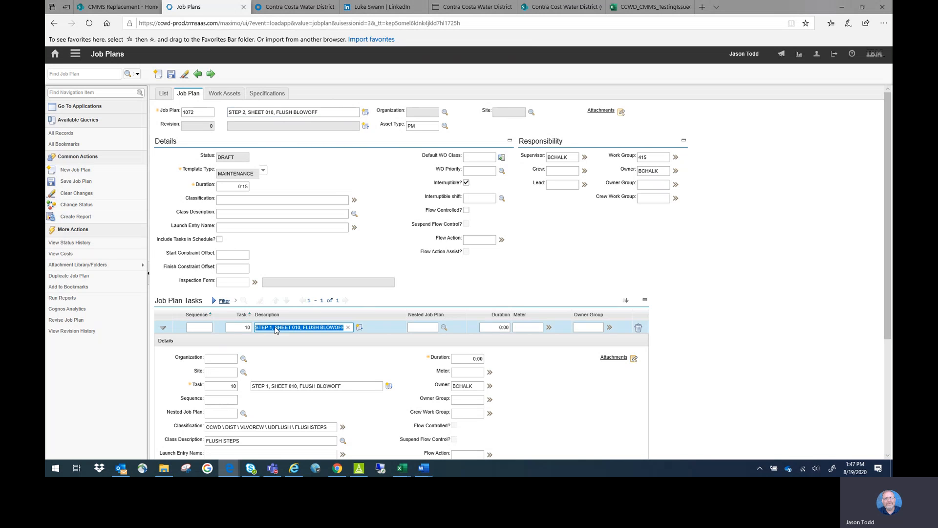
pyautogui.write(',')
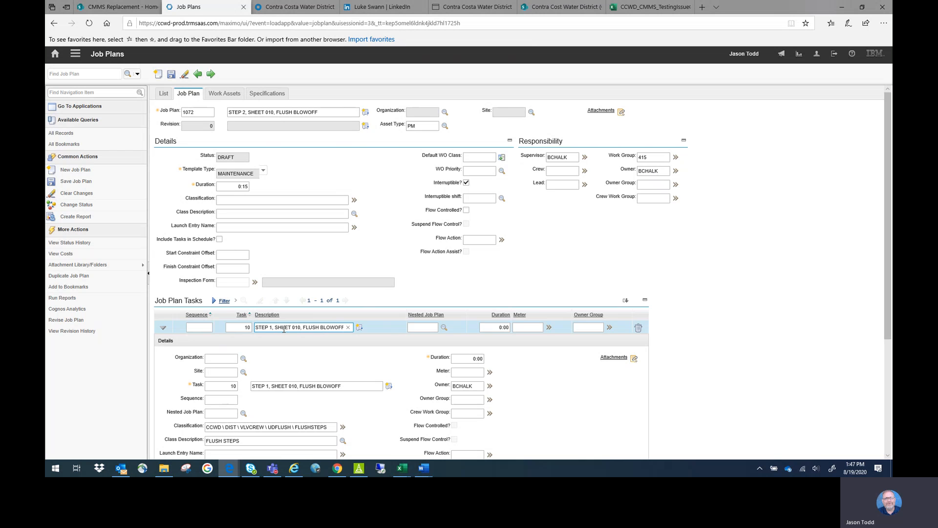
pyautogui.press('BackSpace')
pyautogui.write('2')
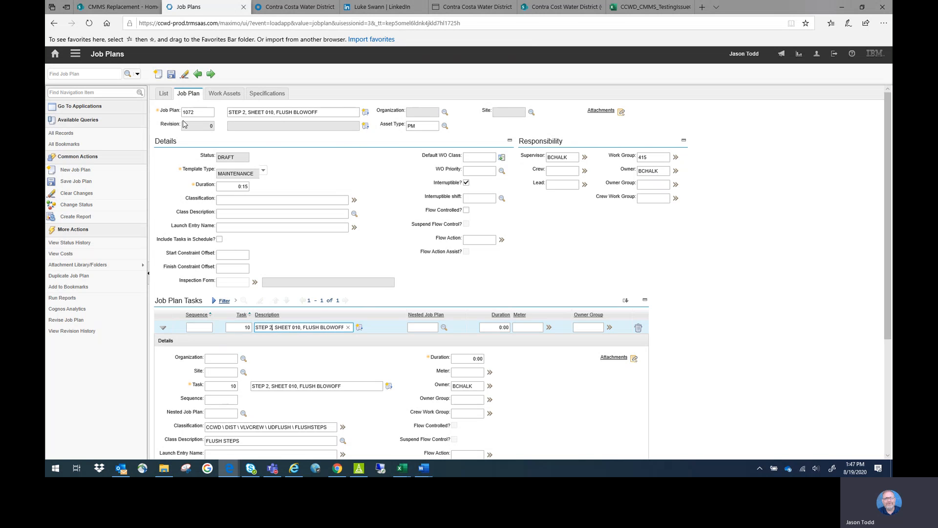
pyautogui.click(172, 75)
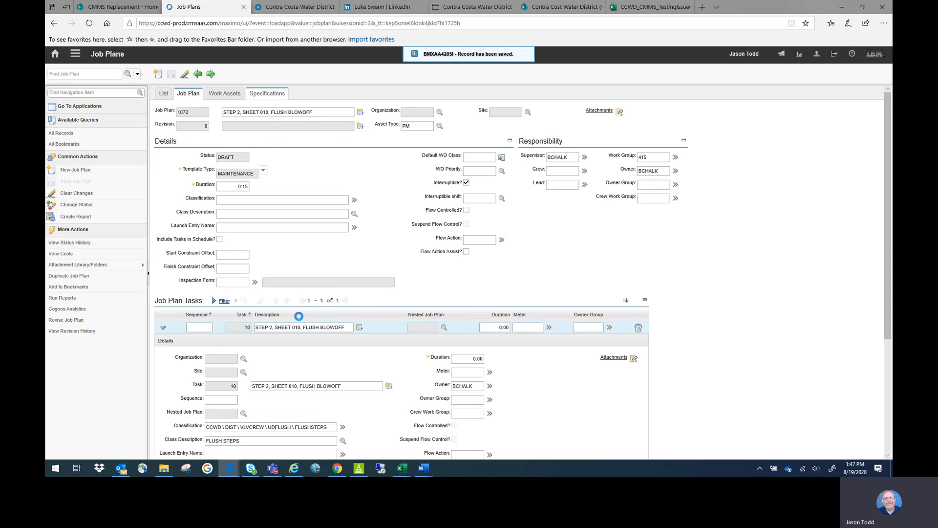
# - Set the flush rate of task 10 in the Step 2 job plan's specifications to 500 GPM
pyautogui.click(552, 242)
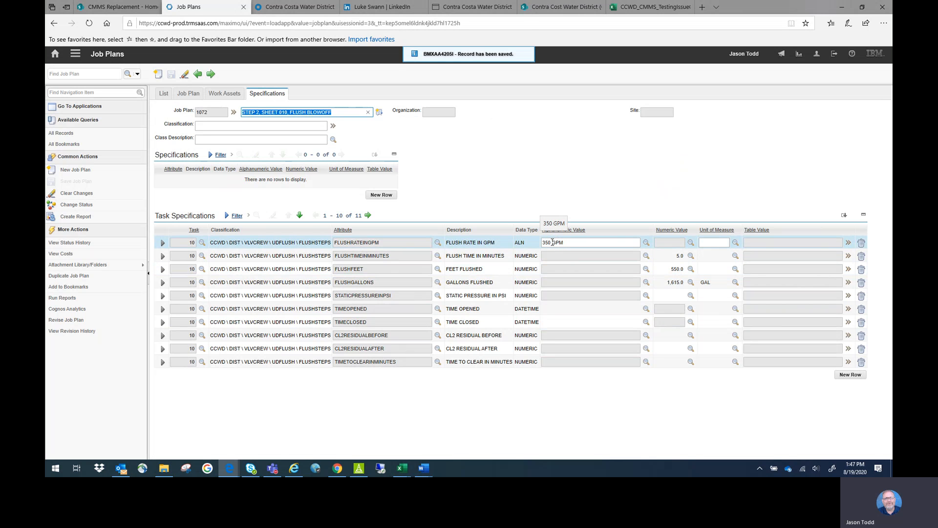
pyautogui.press('BackSpace')
pyautogui.press('BackSpace')
pyautogui.press('BackSpace')
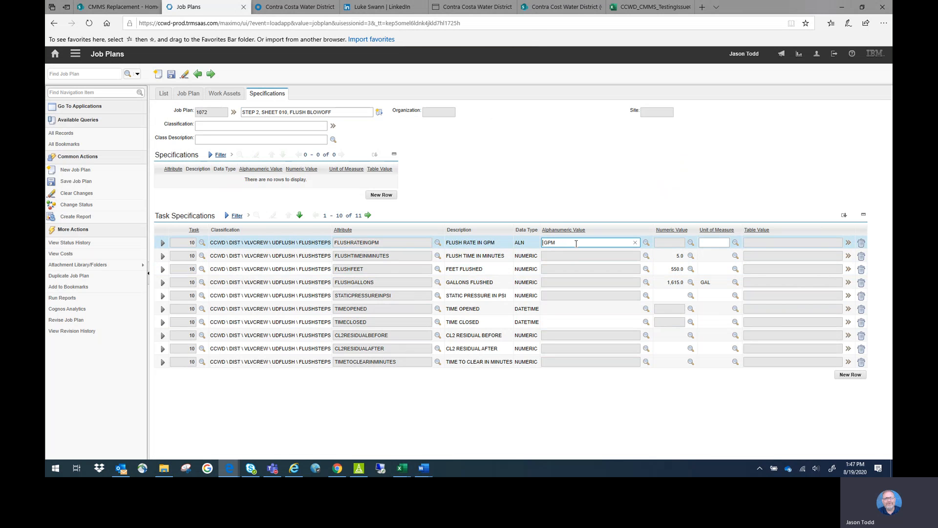
pyautogui.write('500')
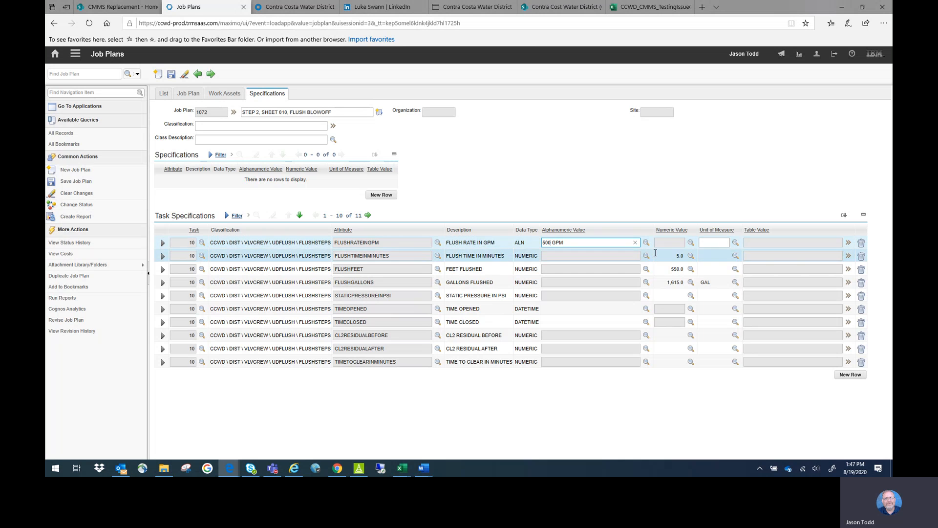
pyautogui.click(663, 254)
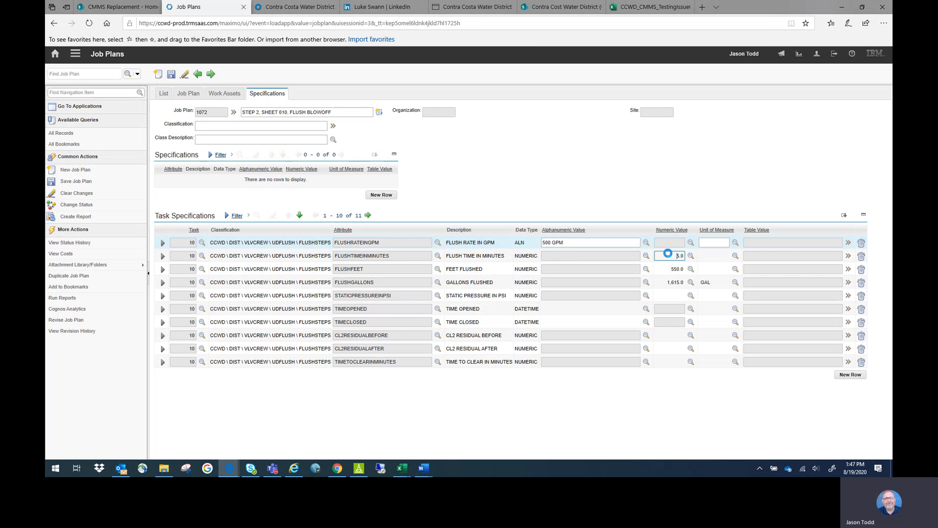
# - Set the feet flushed to 525 and the gallons flushed to 2740, and save the job plan
pyautogui.click(666, 268)
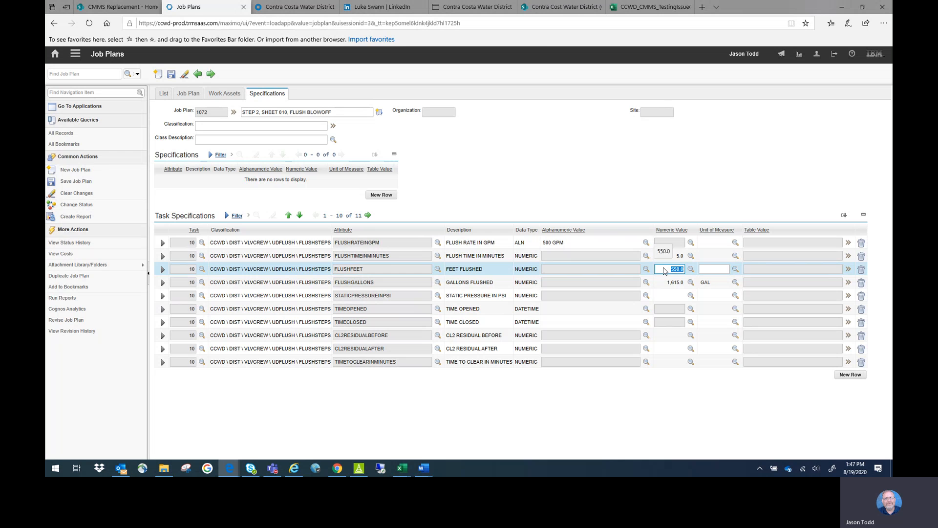
pyautogui.write('2')
pyautogui.write('25')
pyautogui.click(654, 282)
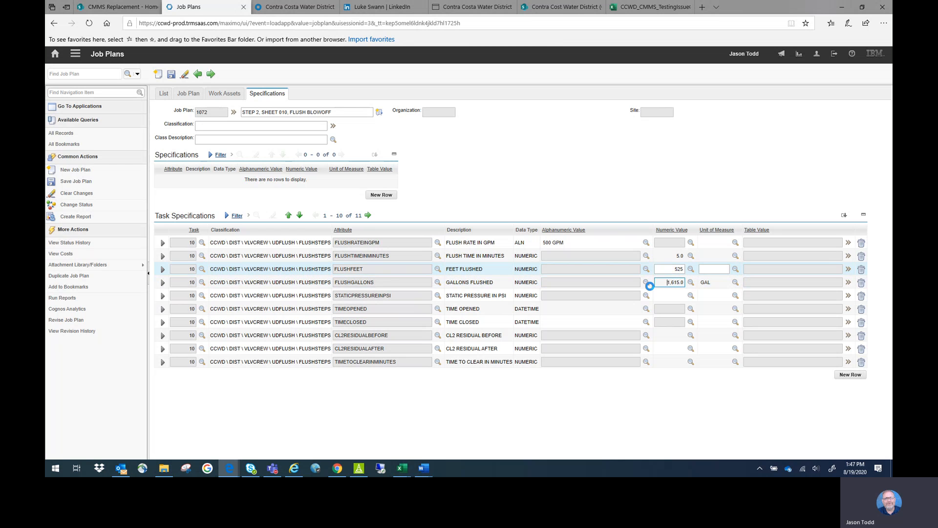
pyautogui.click(650, 286)
pyautogui.write('27')
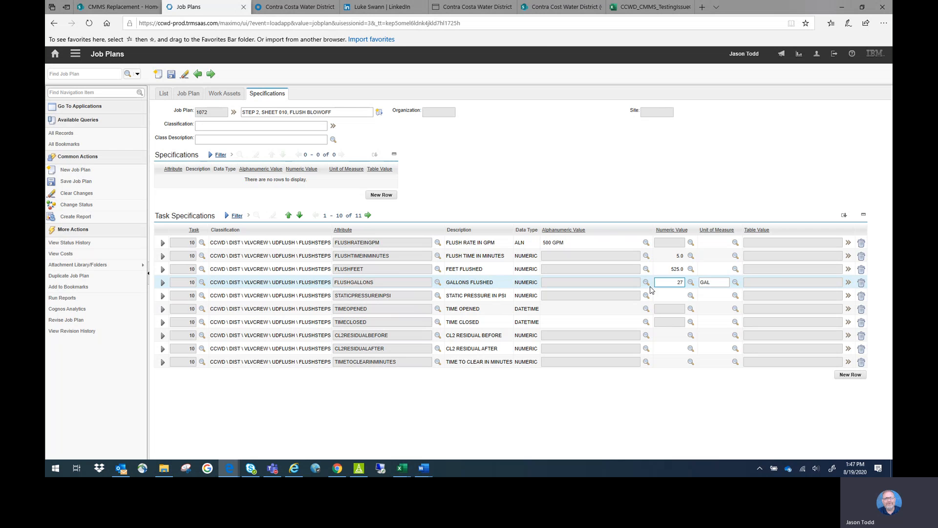
pyautogui.write('40')
pyautogui.click(171, 74)
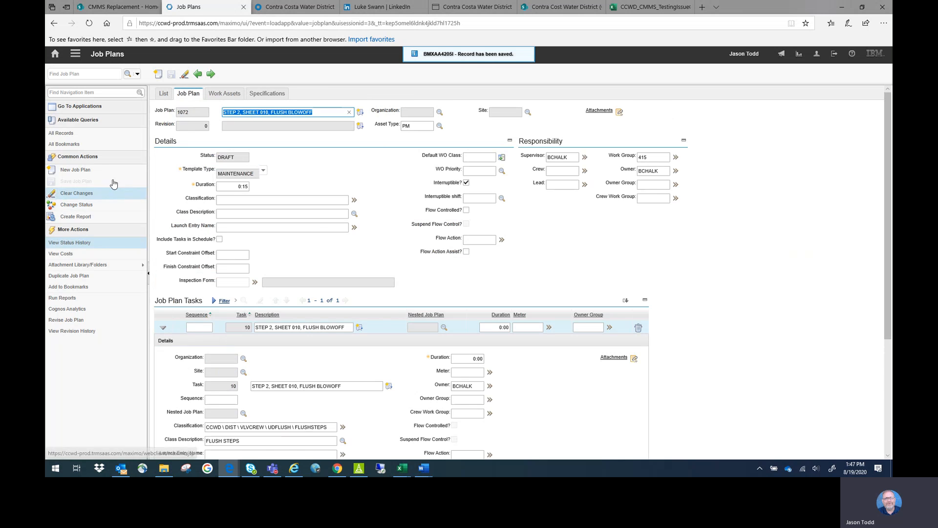
# - Change the status of the "STEP 2, SHEET 010, FLUSH BLOWOFF" job plan to ACTIVE
pyautogui.click(87, 204)
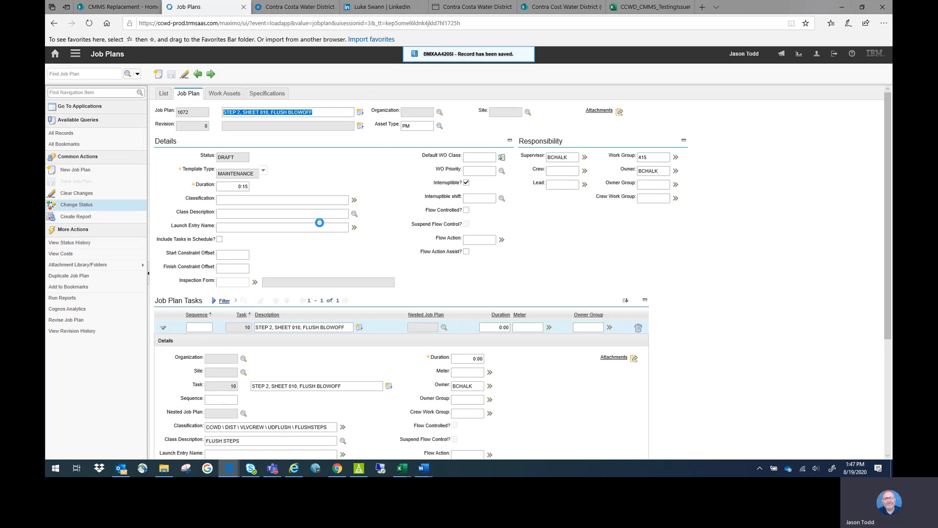
pyautogui.click(444, 255)
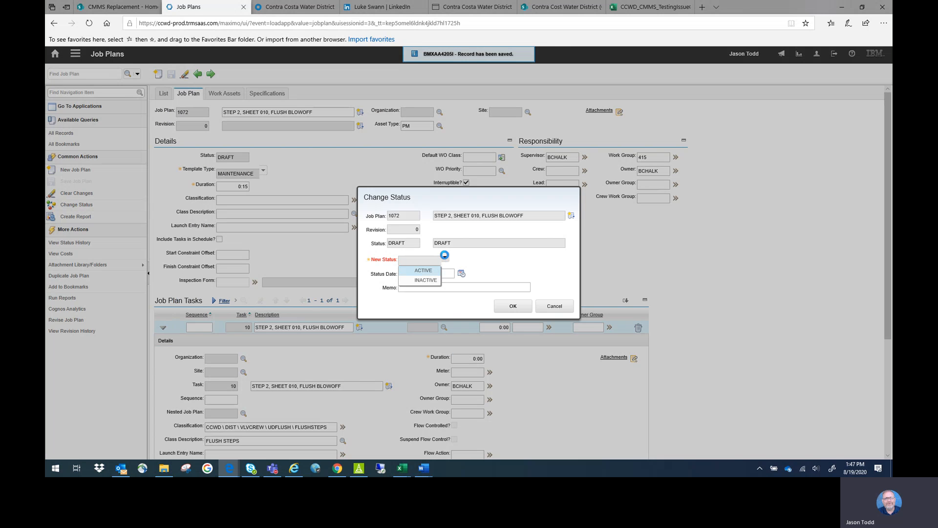
pyautogui.click(423, 270)
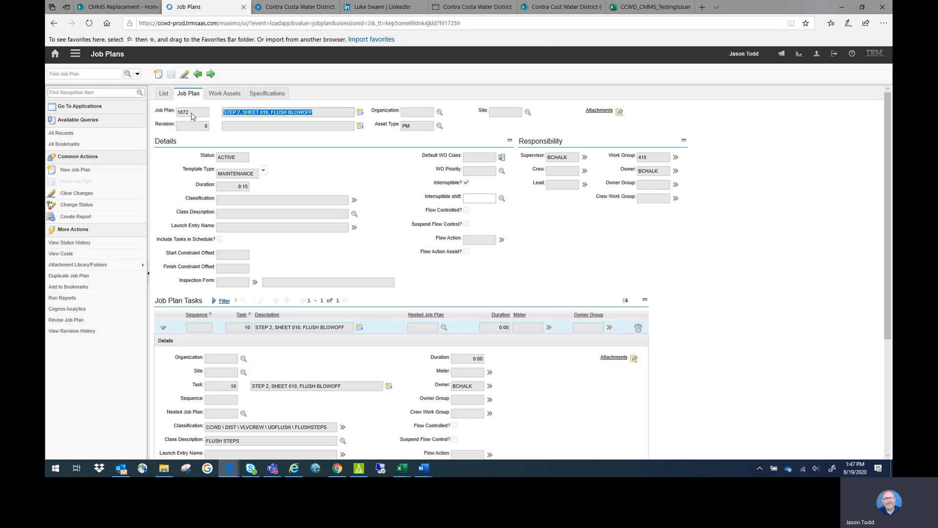
# - Switch to the Routes application, list the existing routes, and duplicate route UDF-009
pyautogui.click(54, 56)
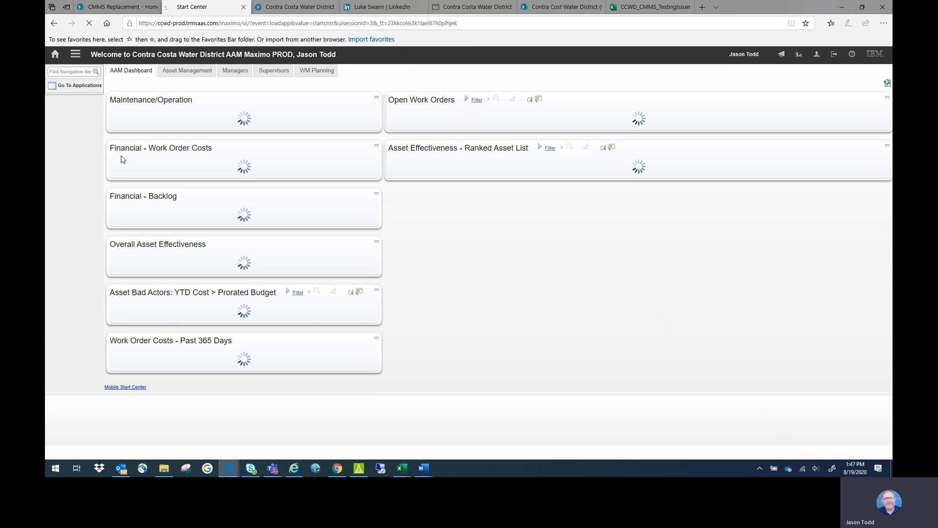
pyautogui.moveTo(100, 98)
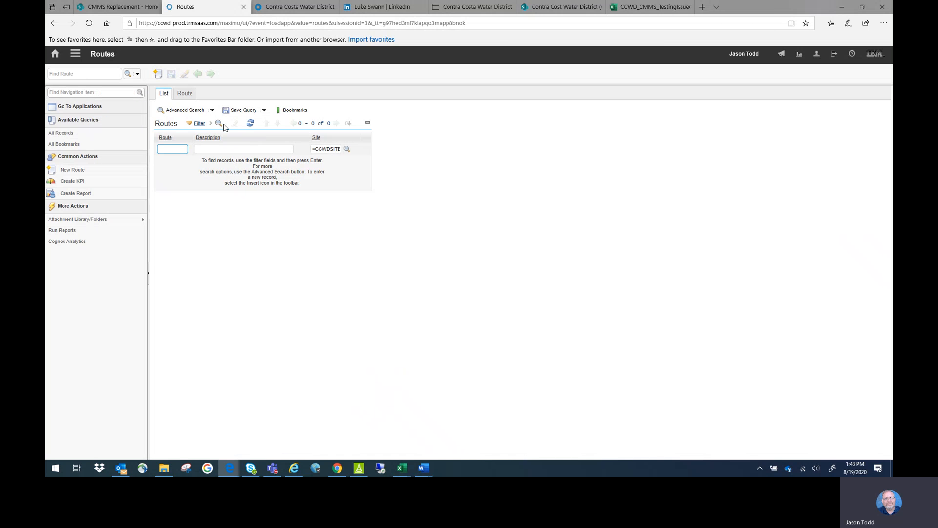
pyautogui.click(220, 124)
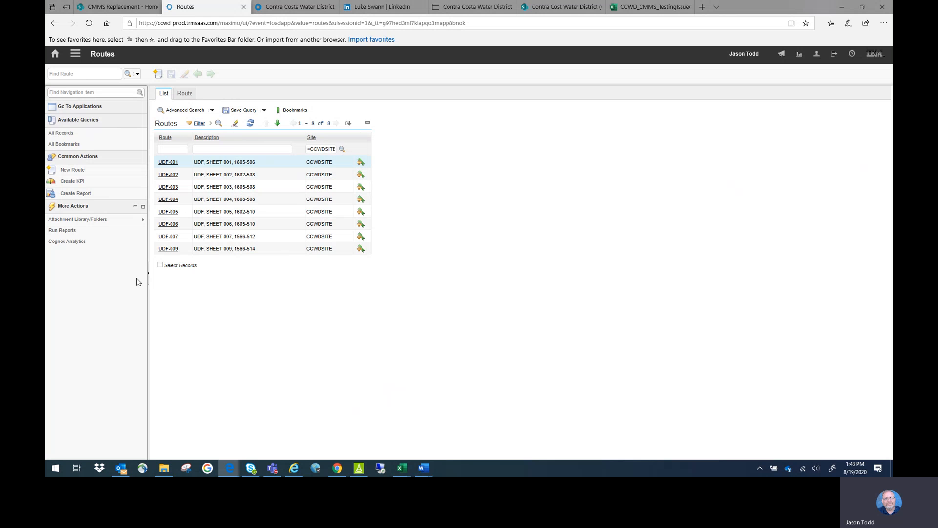
pyautogui.click(167, 250)
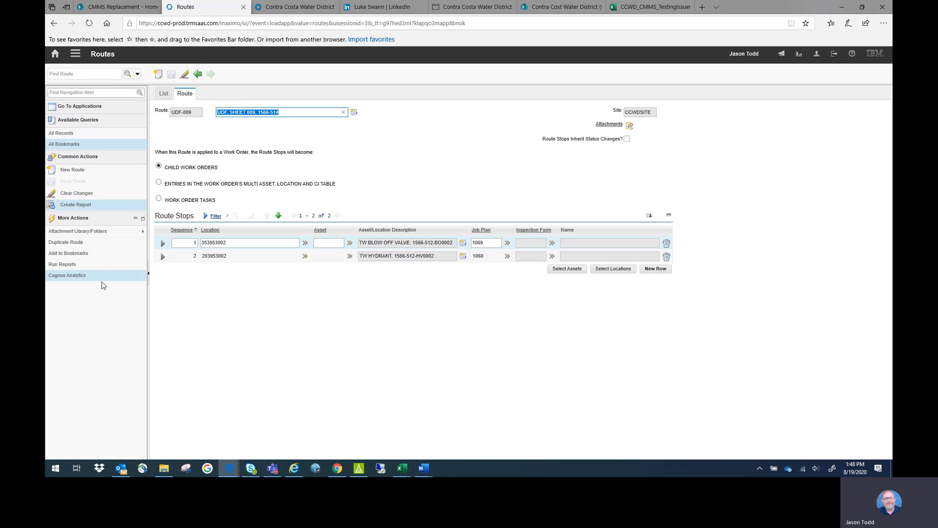
pyautogui.click(80, 245)
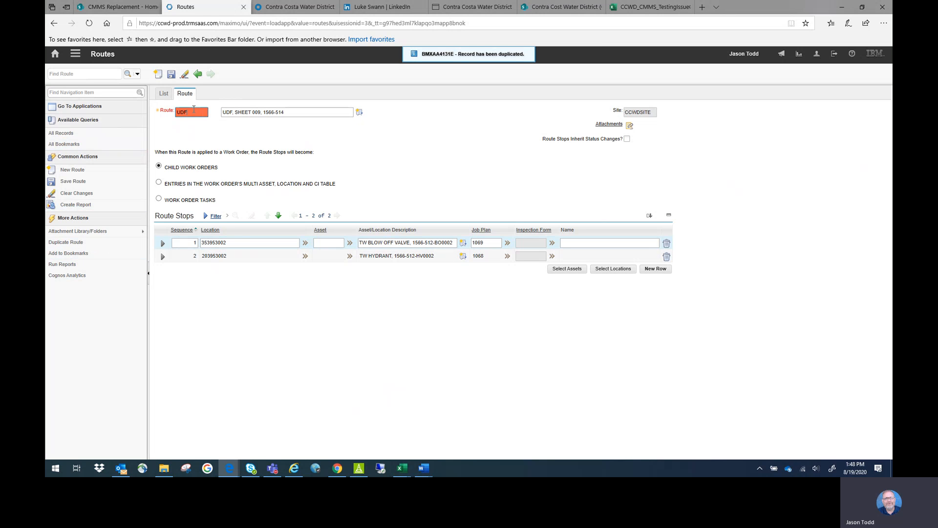
# - Name the duplicated route UDF-010 and change its description to "UDF, SHEET 010, 1569-514"
pyautogui.click(194, 112)
pyautogui.write('UDF-010')
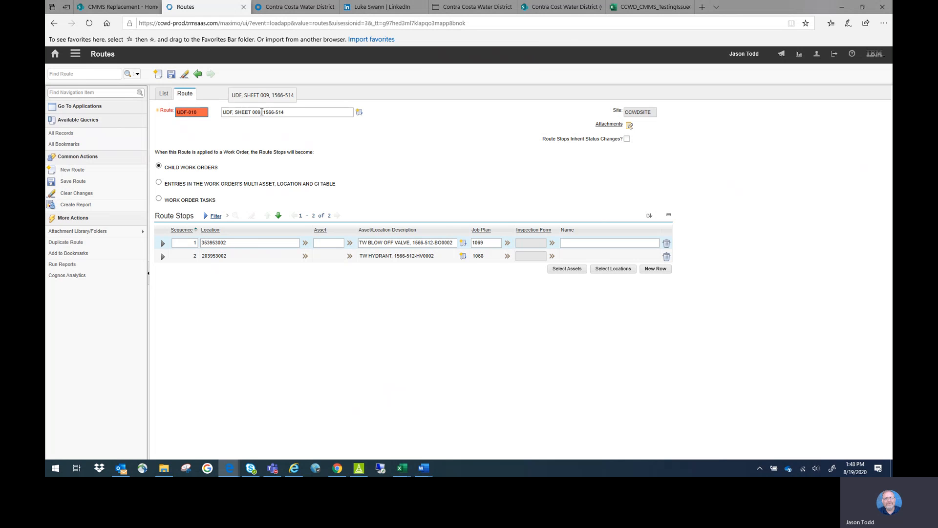
pyautogui.click(262, 112)
pyautogui.press('BackSpace')
pyautogui.press('BackSpace')
pyautogui.press('BackSpace')
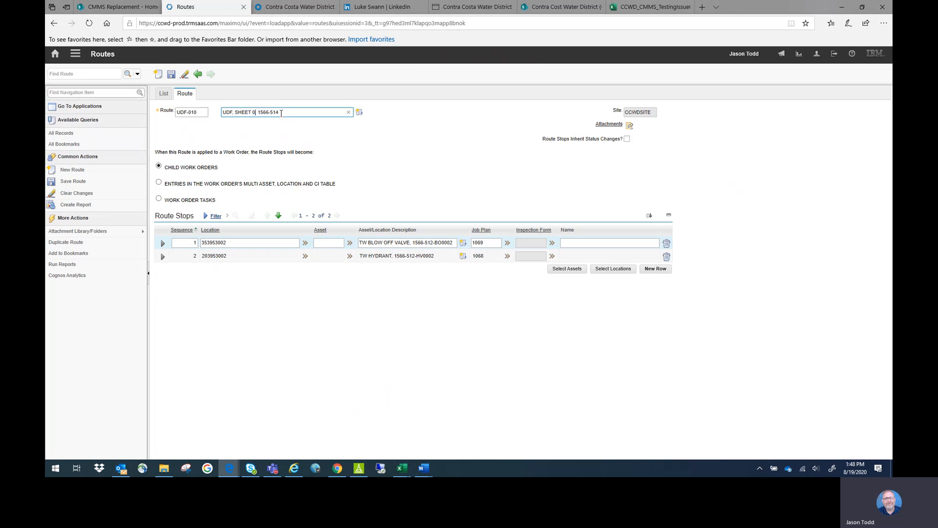
pyautogui.write('9-514')
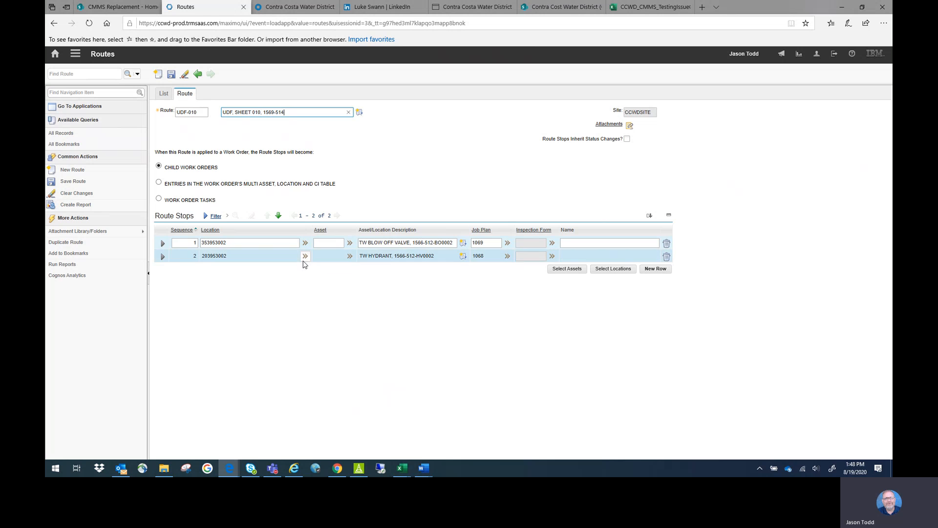
# - Filter the job plans by "SHEET 010" and assign job plan 1072, "STEP 2, SHEET 010, FLUSH BLOWOFF", to the first route stop
pyautogui.click(164, 243)
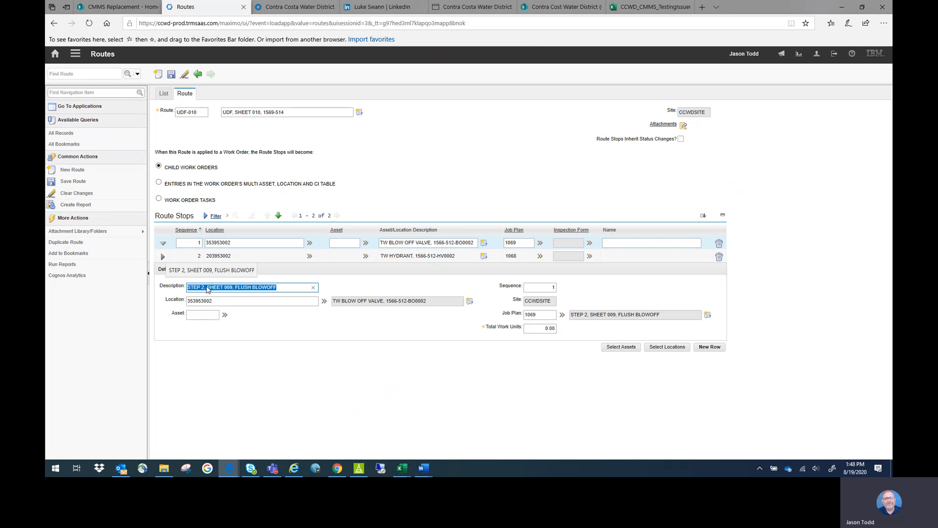
pyautogui.click(163, 257)
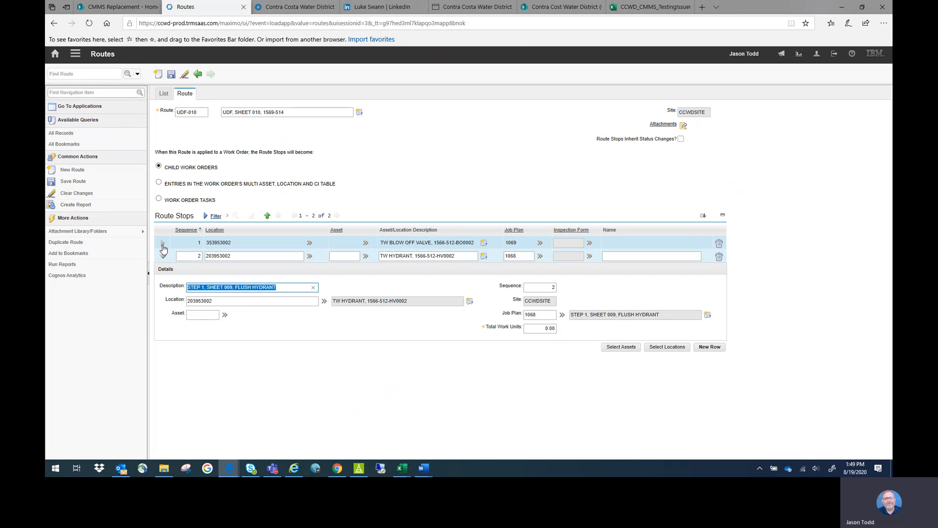
pyautogui.click(163, 245)
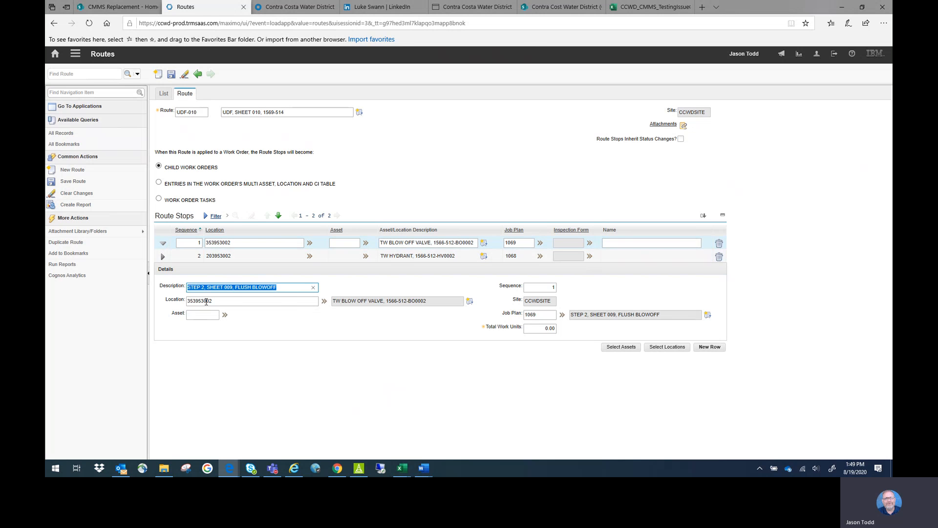
pyautogui.click(562, 315)
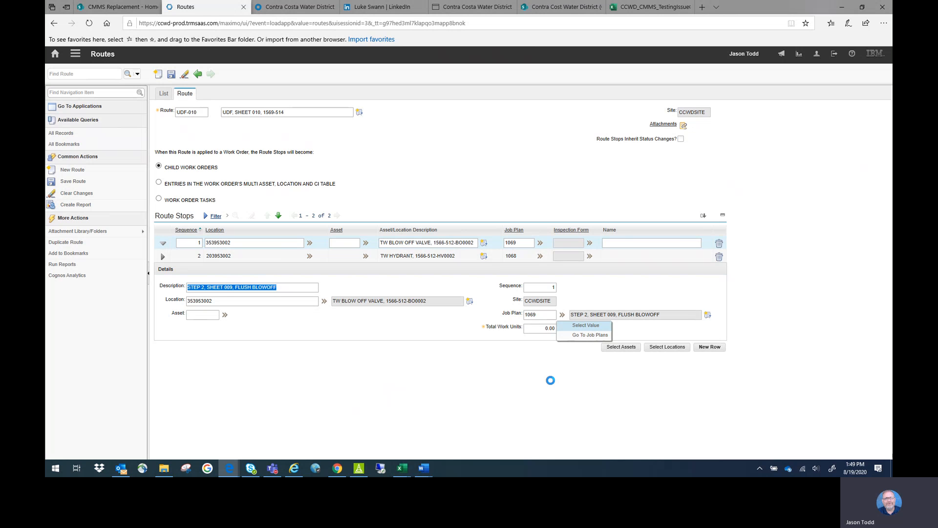
pyautogui.click(578, 326)
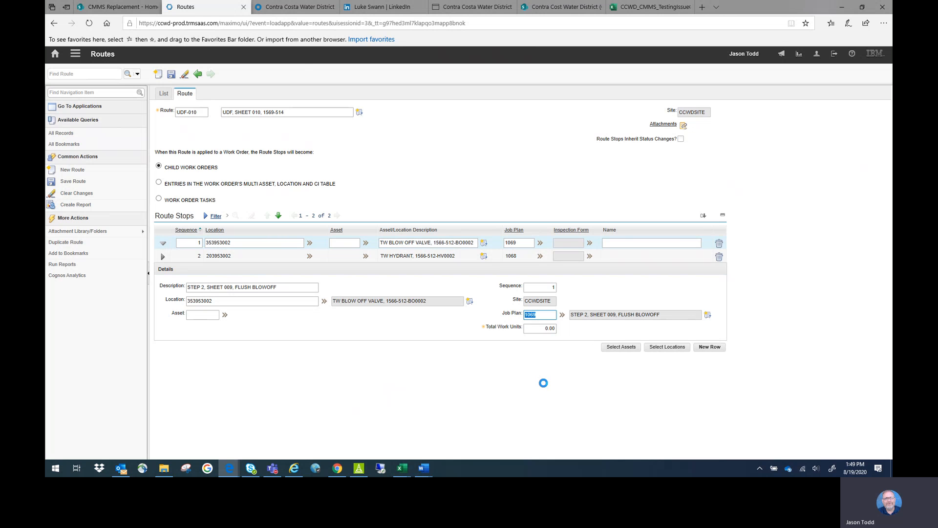
pyautogui.click(388, 166)
pyautogui.write('SHEET')
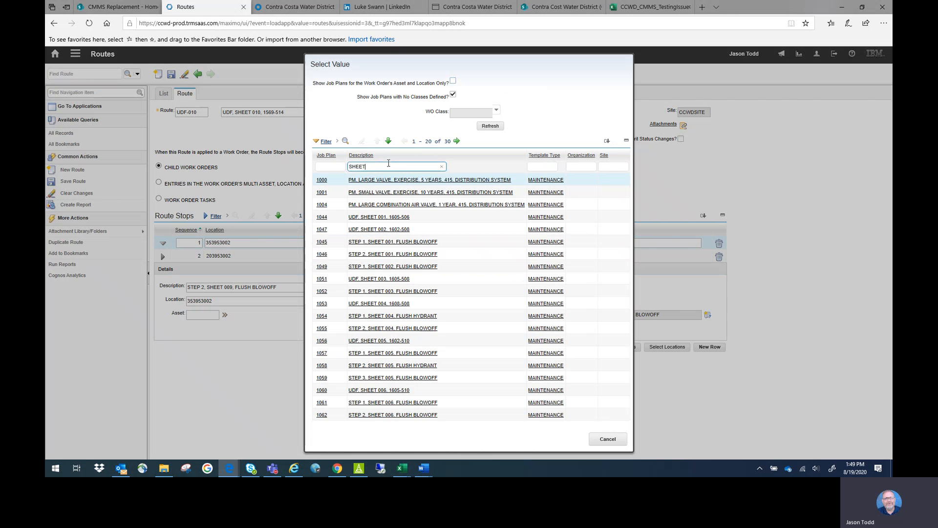
pyautogui.write(' 010')
pyautogui.press('Return')
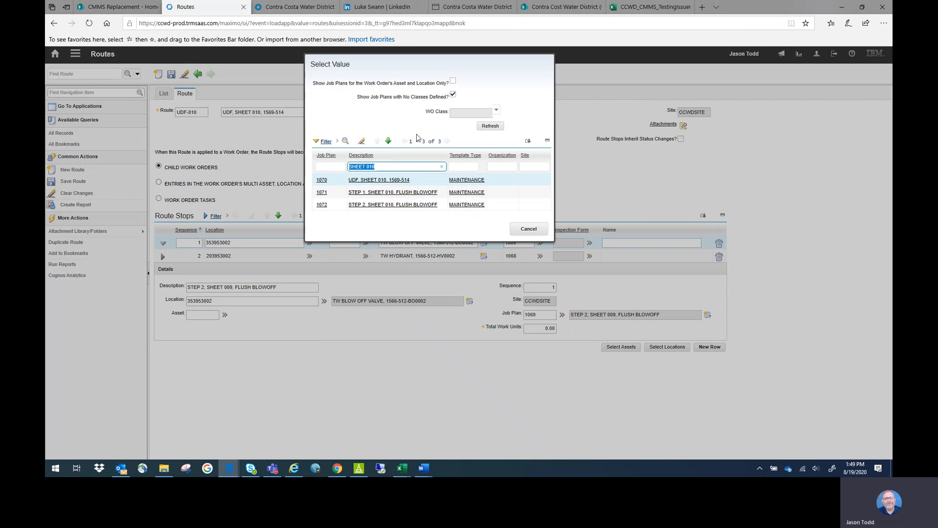
pyautogui.click(322, 204)
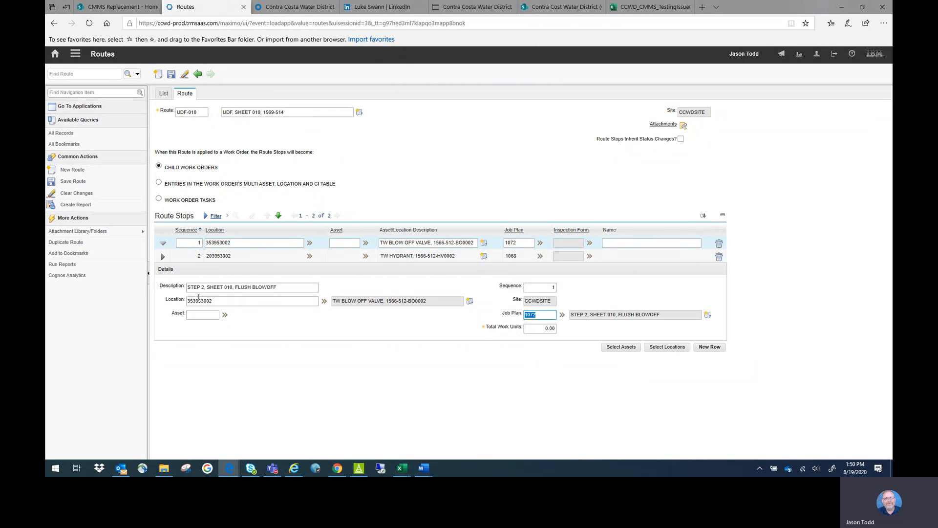
# - Clear the first route stop's location and look up flush 2's facility ID in the Excel flushing worksheet
pyautogui.doubleClick(222, 300)
pyautogui.press('BackSpace')
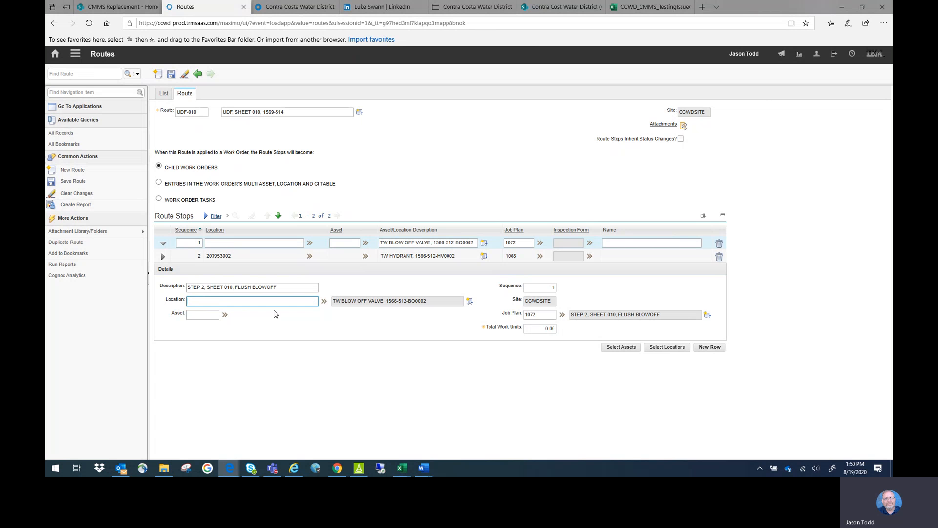
pyautogui.hotkey('alt', 'Tab')
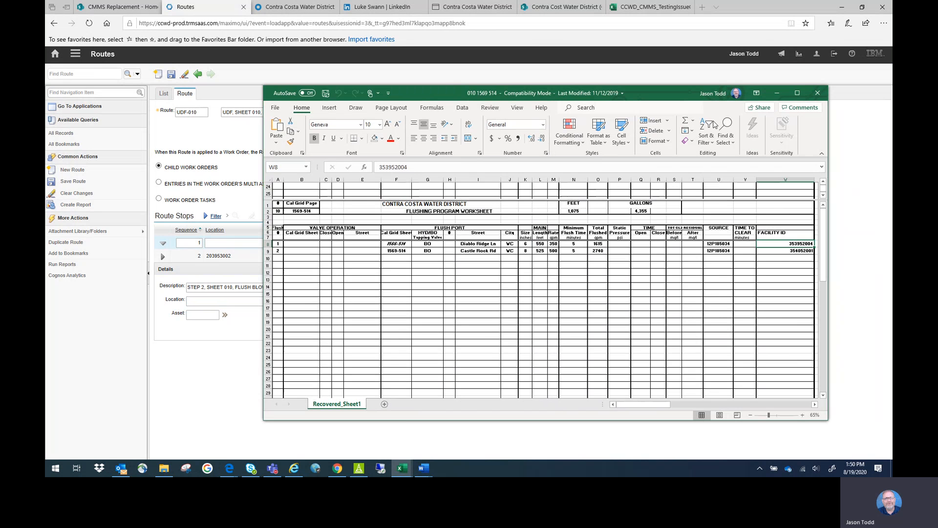
pyautogui.click(777, 252)
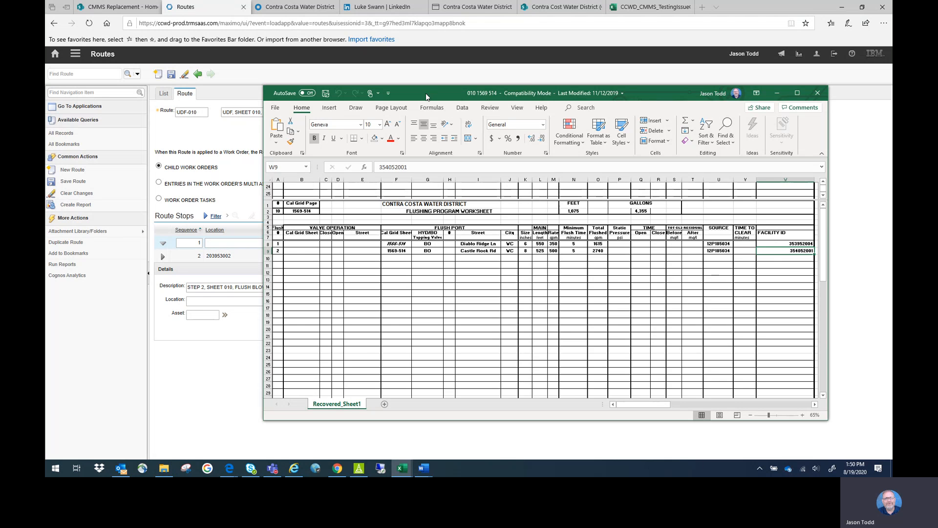
pyautogui.moveTo(428, 97); pyautogui.dragTo(892, 58)
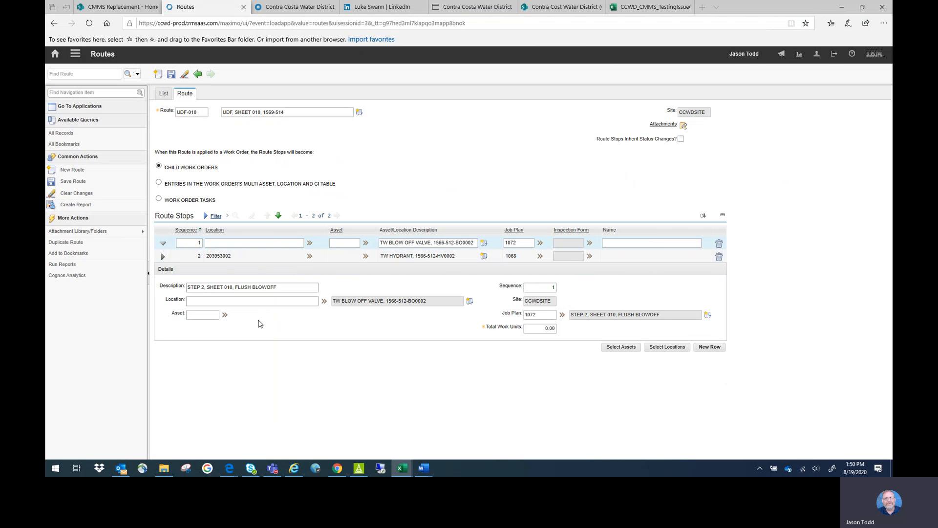
# - Set the first route stop's location to 354052001 and save the route
pyautogui.click(240, 300)
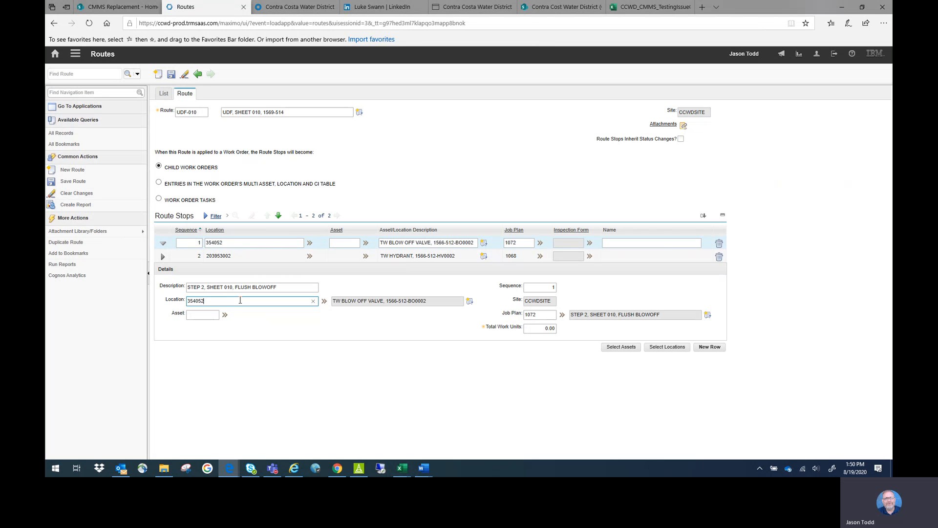
pyautogui.write('001')
pyautogui.press('Tab')
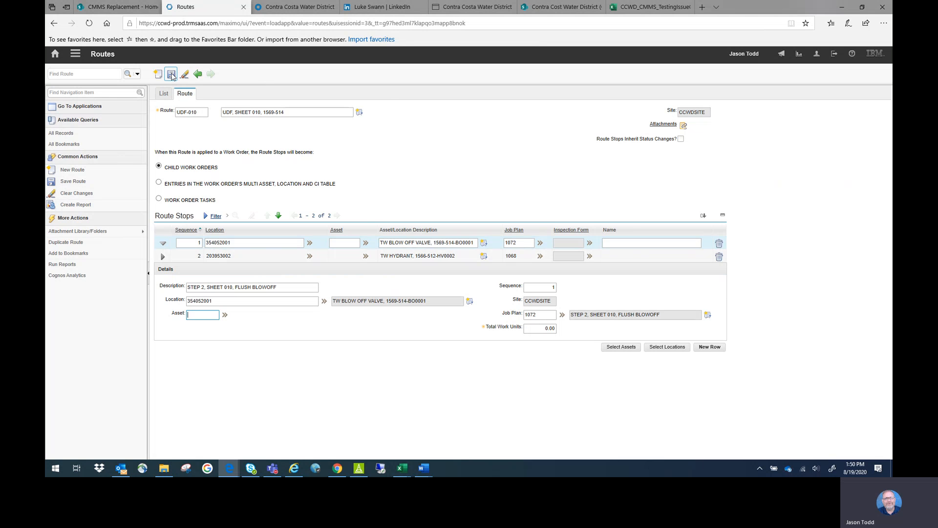
pyautogui.click(171, 74)
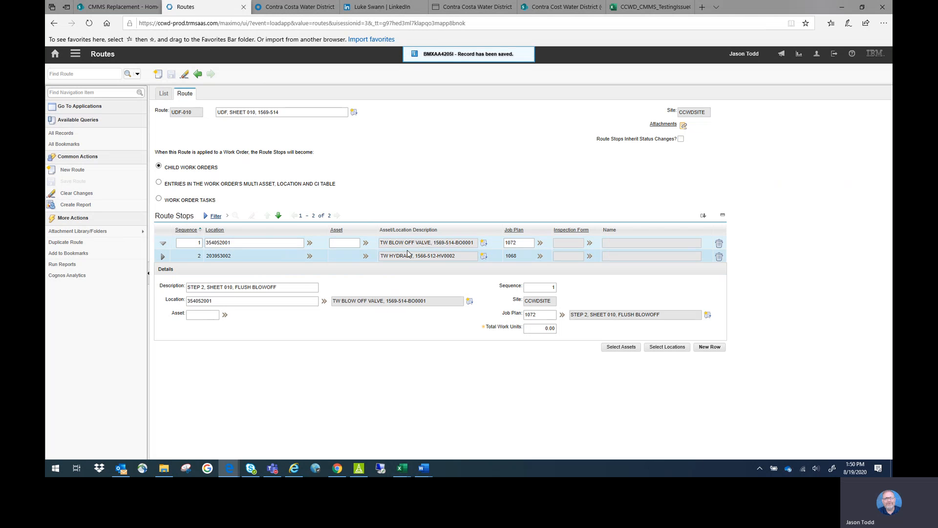
# - Filter the job plans by "SHEET 010" and assign job plan 1071, "STEP 1, SHEET 010, FLUSH BLOWOFF", to the second route stop
pyautogui.click(162, 258)
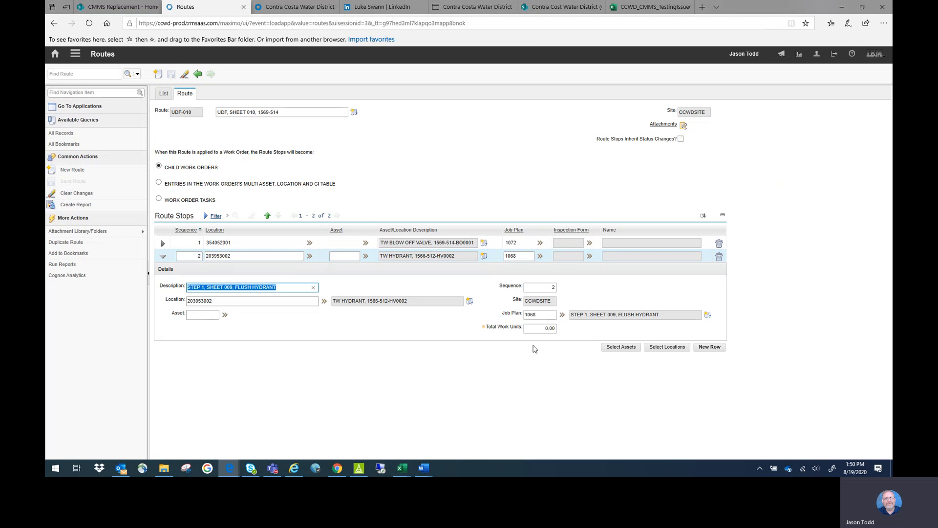
pyautogui.click(560, 318)
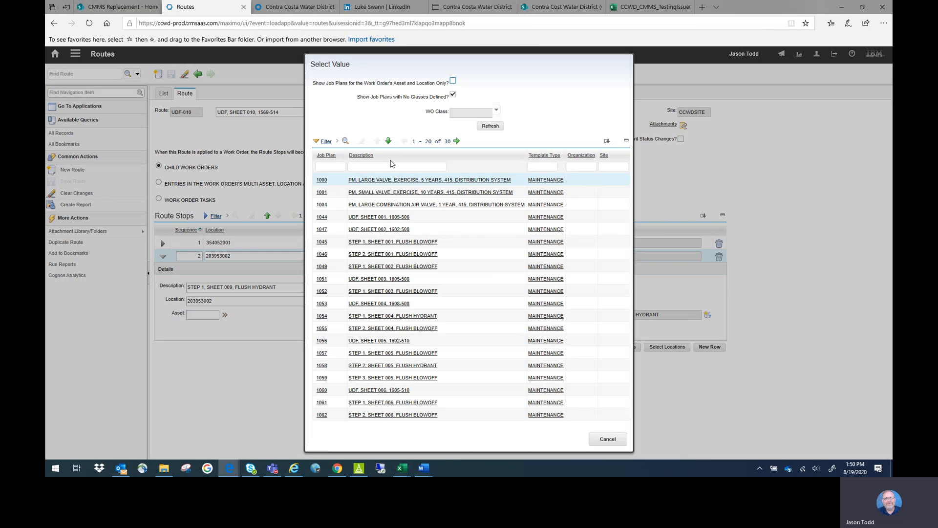
pyautogui.click(391, 166)
pyautogui.write('SHEET 010')
pyautogui.press('Return')
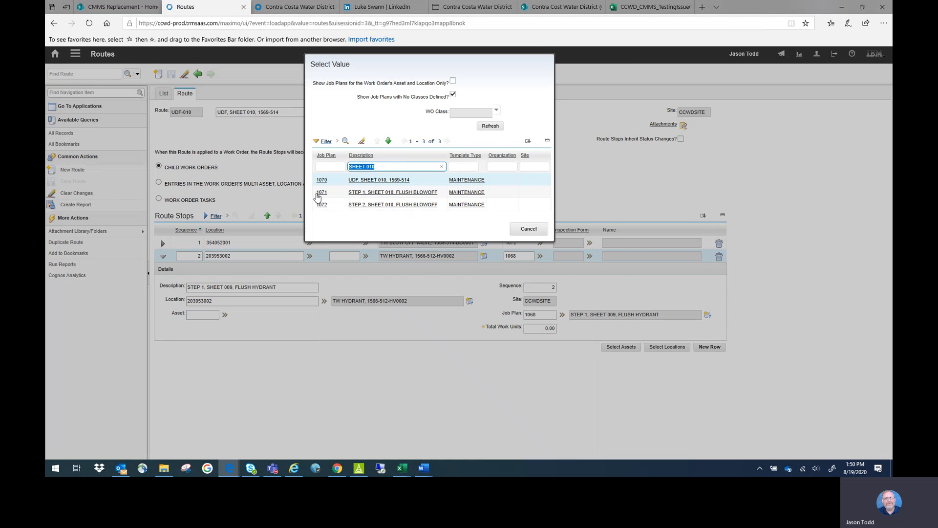
pyautogui.click(322, 192)
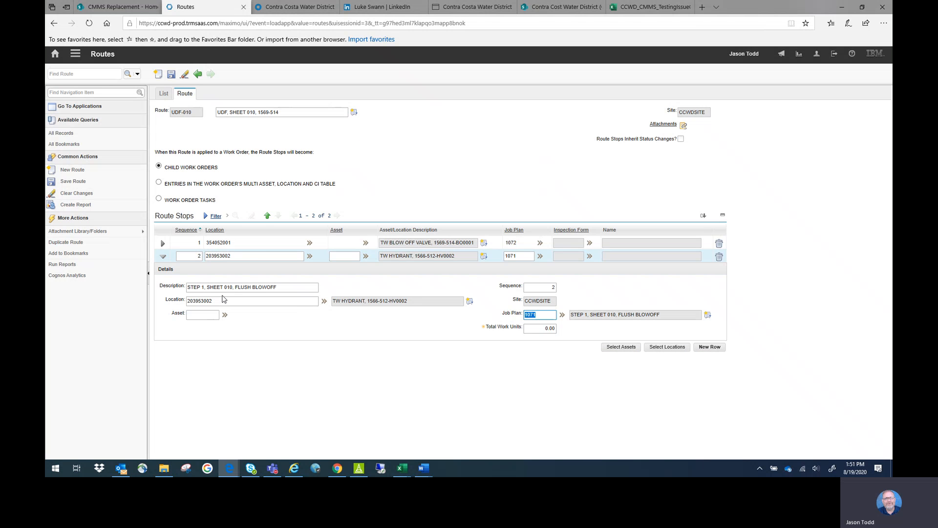
# - Replace the second route stop's location with 353952004, using the facility ID from the Excel flushing worksheet, and save the route
pyautogui.click(223, 299)
pyautogui.doubleClick(222, 299)
pyautogui.press('BackSpace')
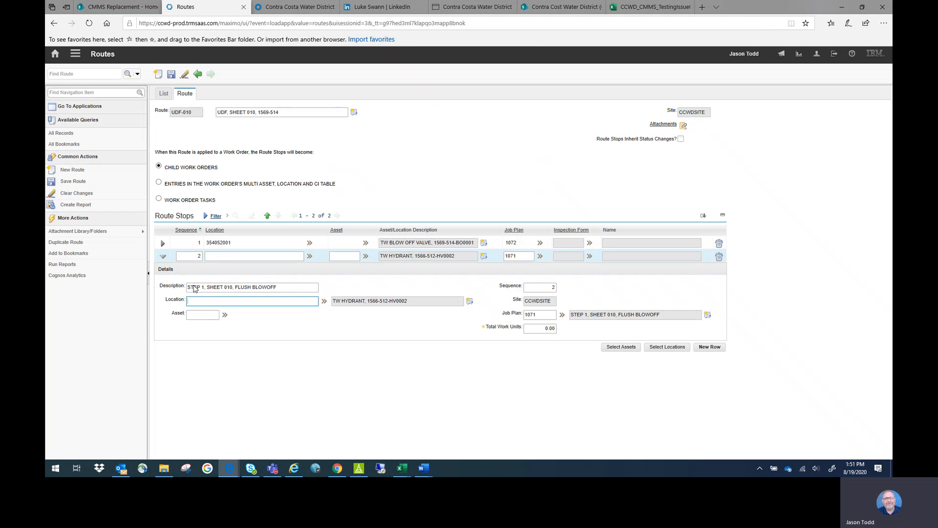
pyautogui.hotkey('alt', 'Tab')
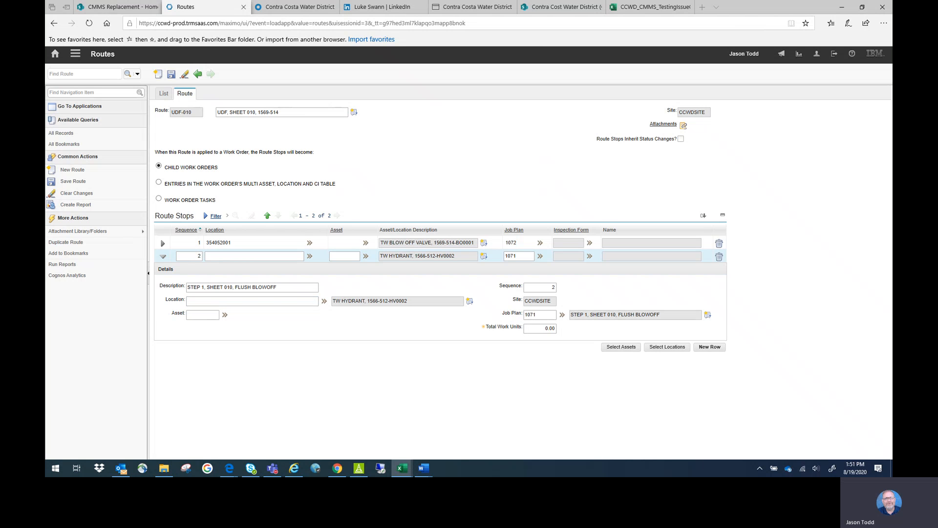
pyautogui.click(191, 300)
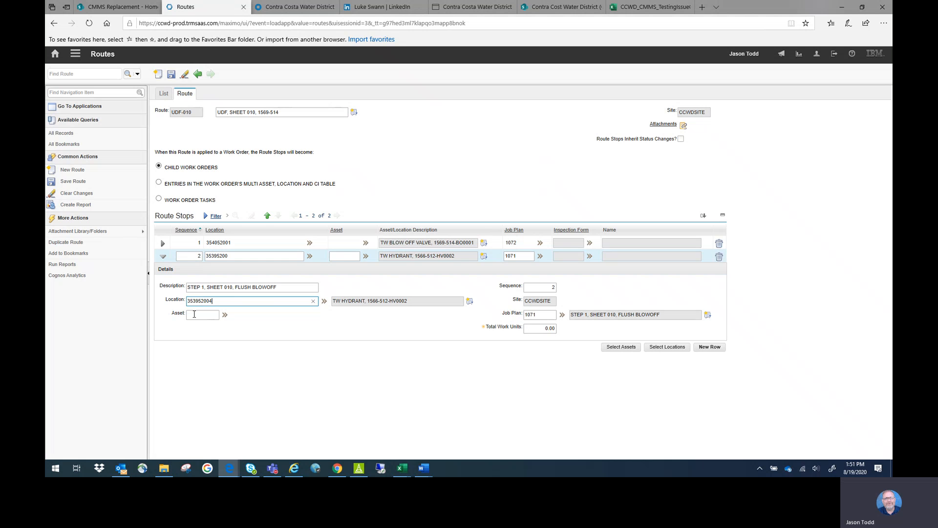
pyautogui.click(194, 314)
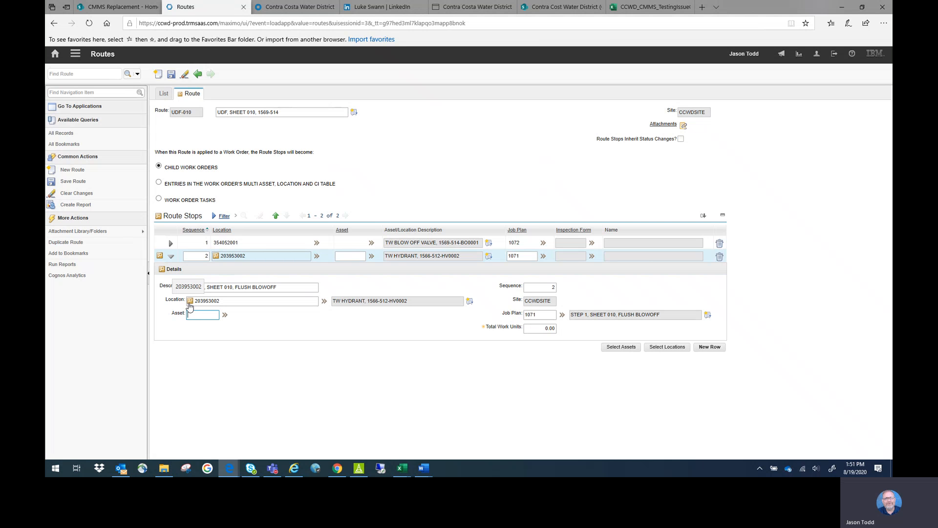
pyautogui.click(190, 302)
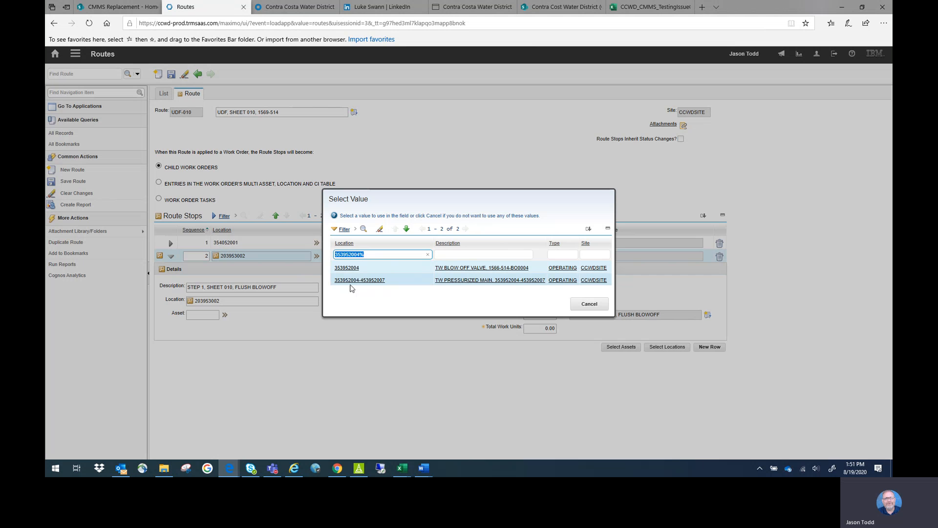
pyautogui.click(347, 268)
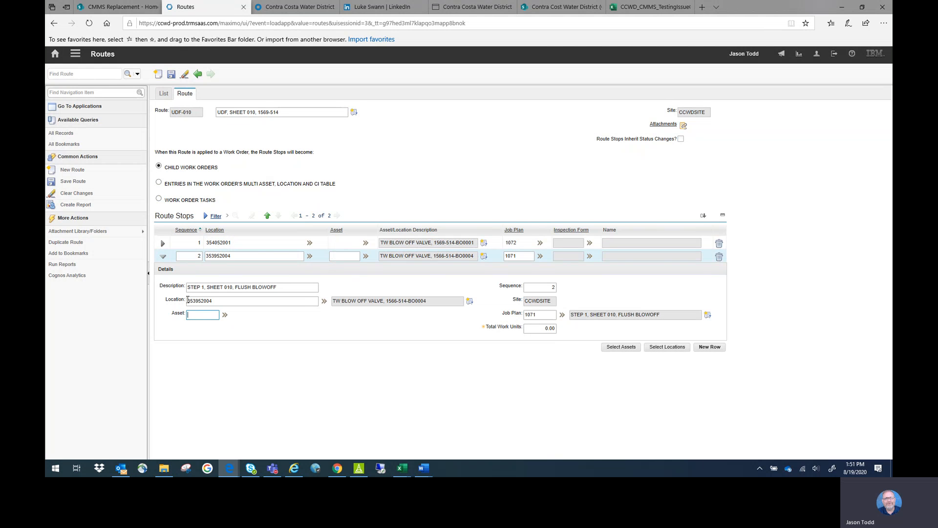
pyautogui.click(171, 74)
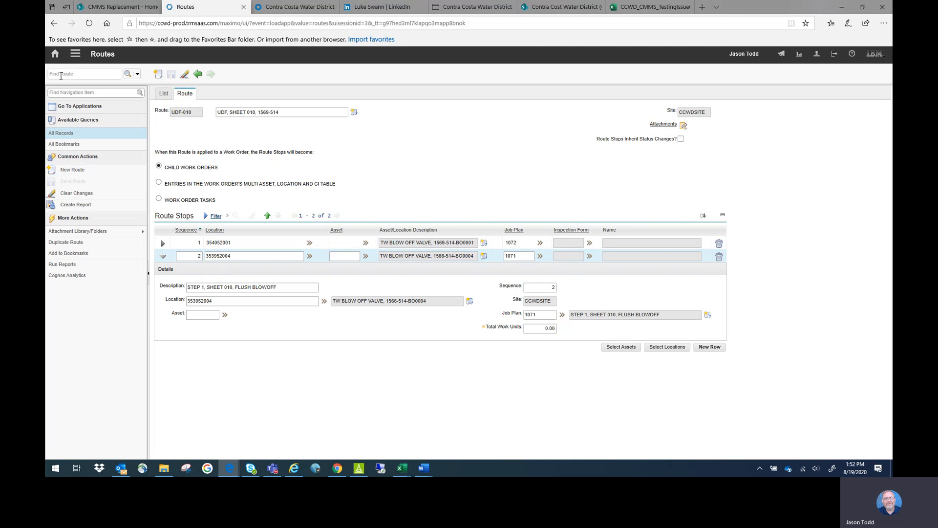
# - Go to the Preventive Maintenance application and filter the PM descriptions by "SHEET 009", broadening the filter to "SHEET"
pyautogui.click(55, 54)
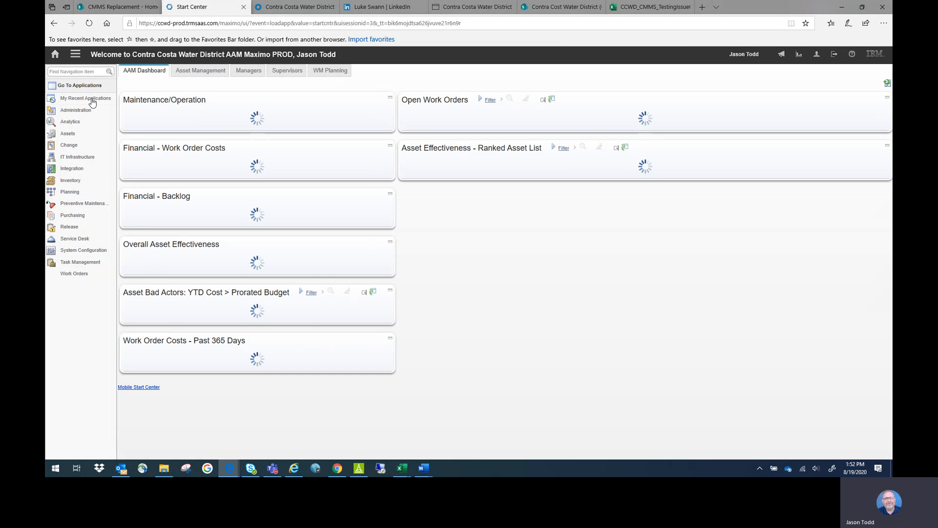
pyautogui.moveTo(93, 102)
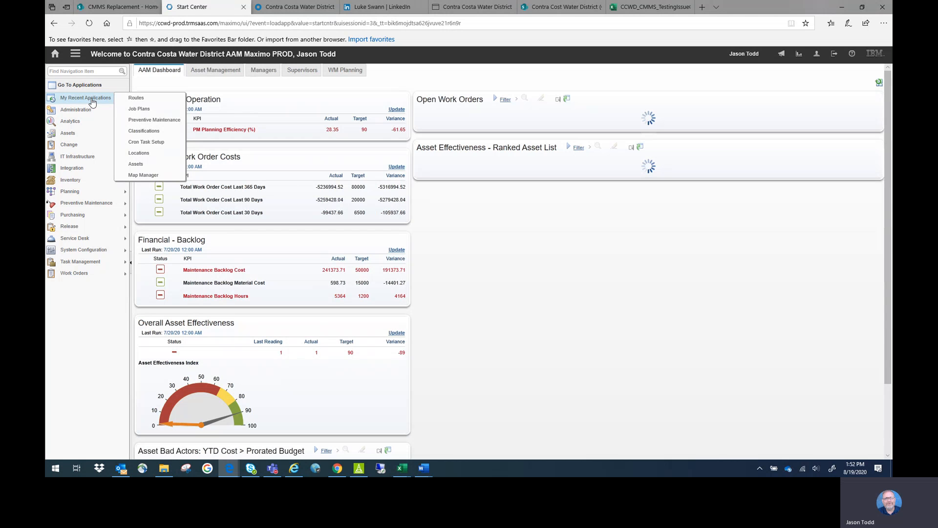
pyautogui.click(157, 122)
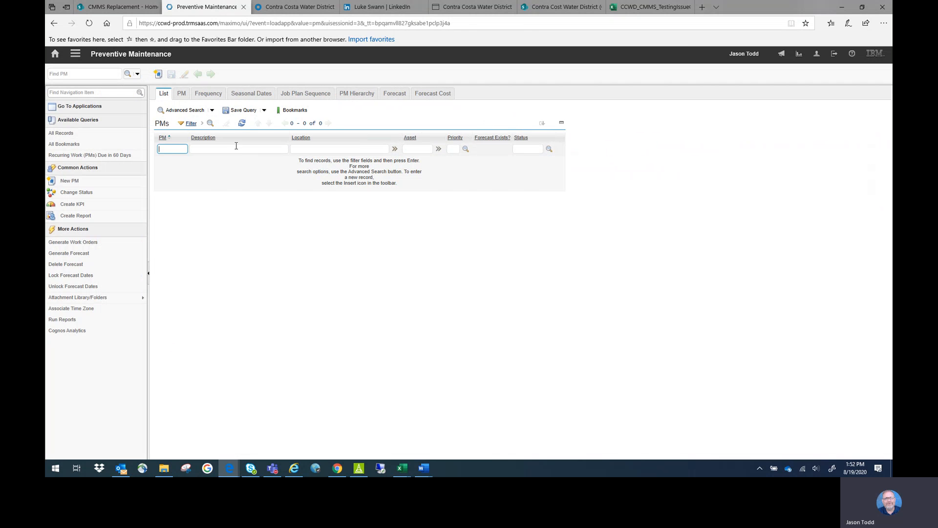
pyautogui.click(231, 148)
pyautogui.write('SHEET 009')
pyautogui.press('Return')
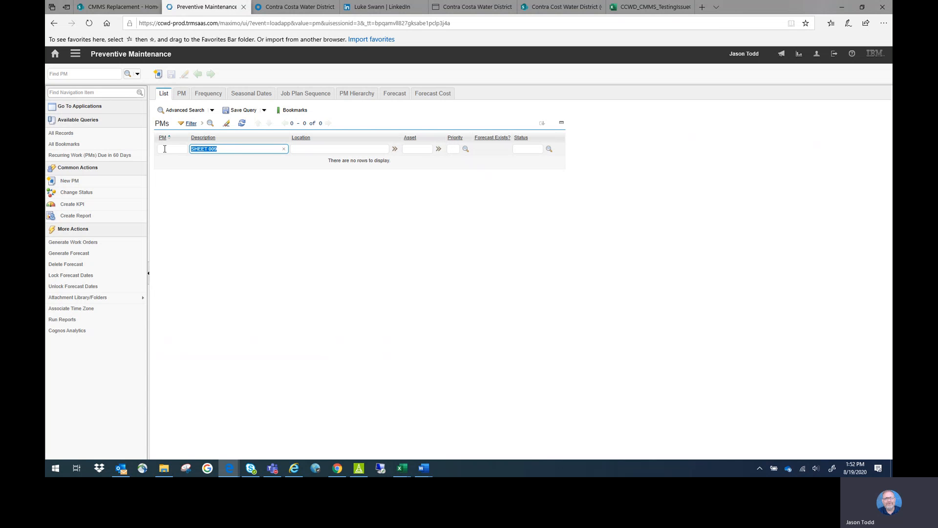
pyautogui.write('SHEET')
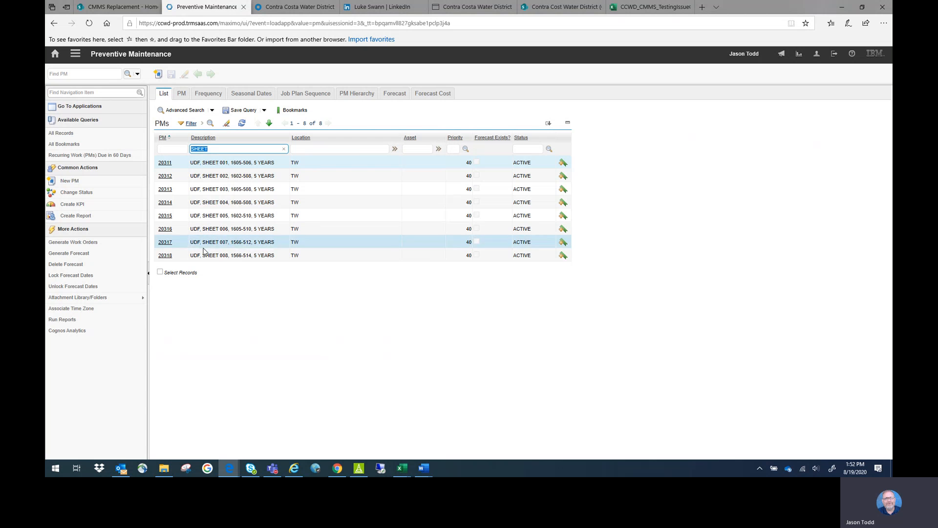
# - Open the SHEET 008 PM that uses route UDF-009, correct its description to "UDF, SHEET 009, 1566-514, 5 YEARS" and save it
pyautogui.click(166, 256)
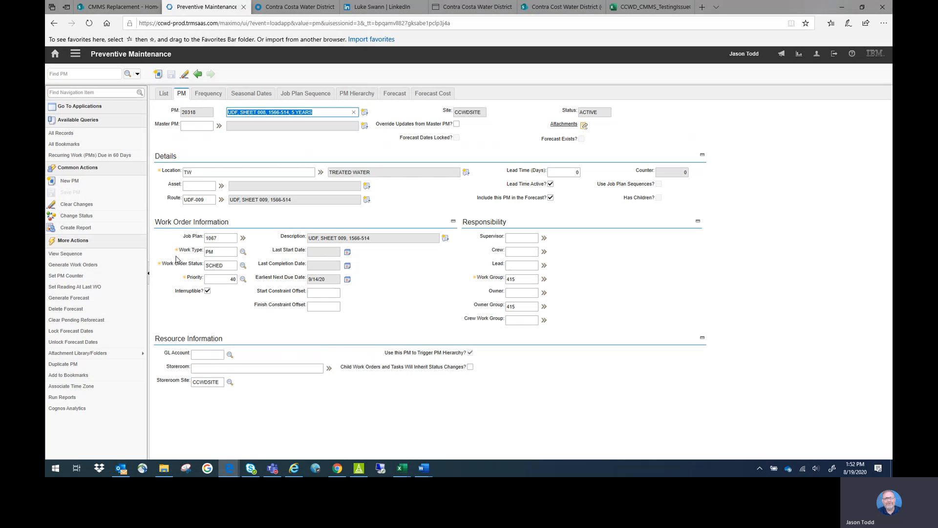
pyautogui.click(266, 112)
pyautogui.press('BackSpace')
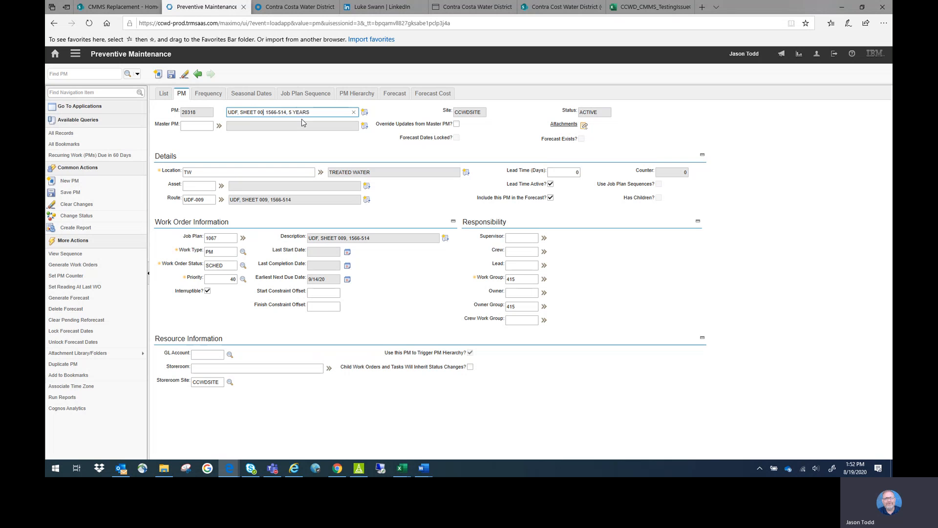
pyautogui.write('9')
pyautogui.click(171, 74)
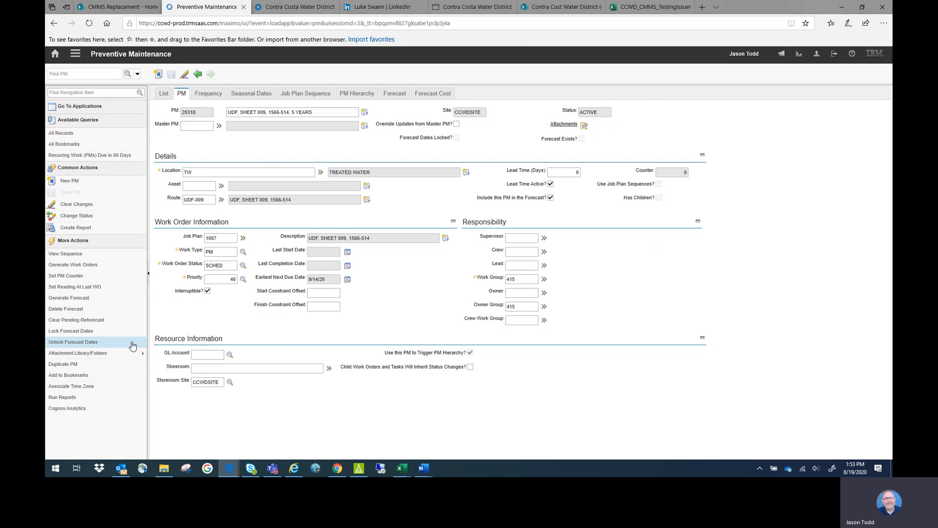
# - Duplicate the SHEET 009 PM and change the copy's description to "UDF, SHEET 010, 1569-514, 5 YEARS"
pyautogui.click(64, 364)
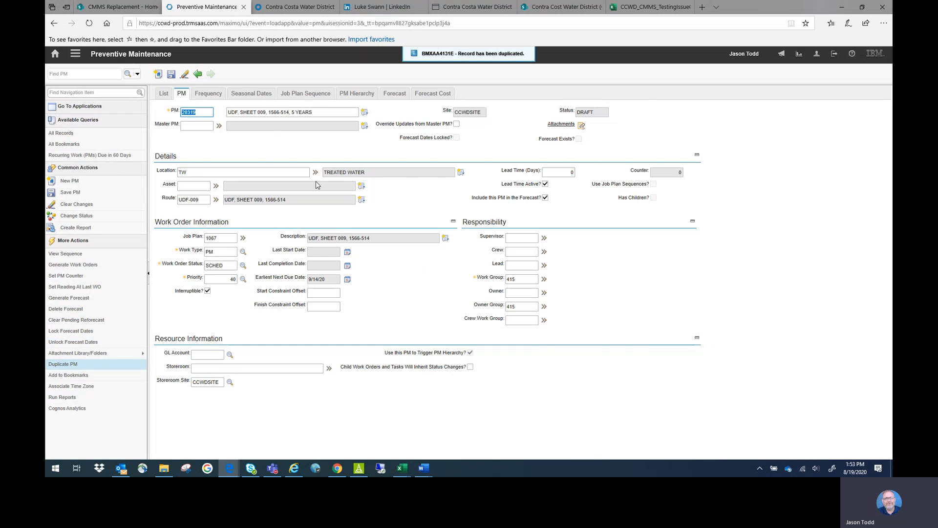
pyautogui.click(264, 112)
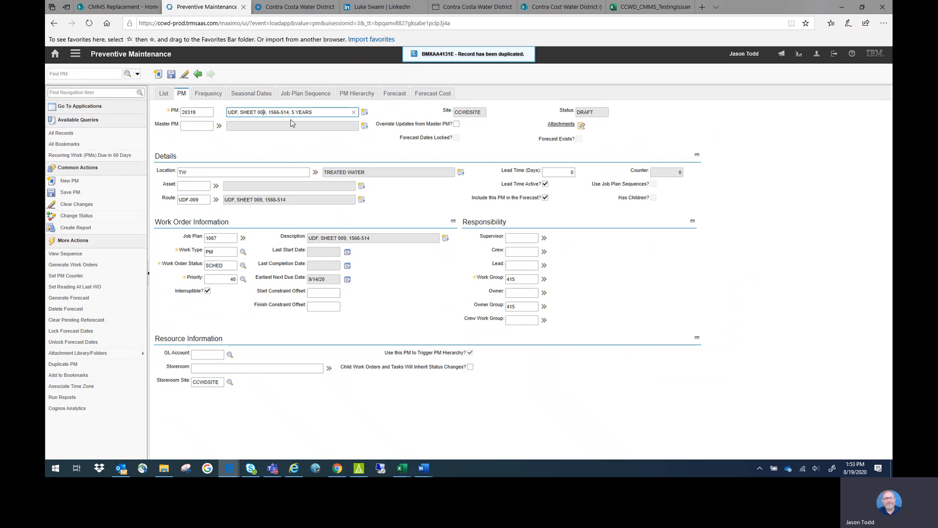
pyautogui.press('BackSpace')
pyautogui.press('Delete')
pyautogui.write('10')
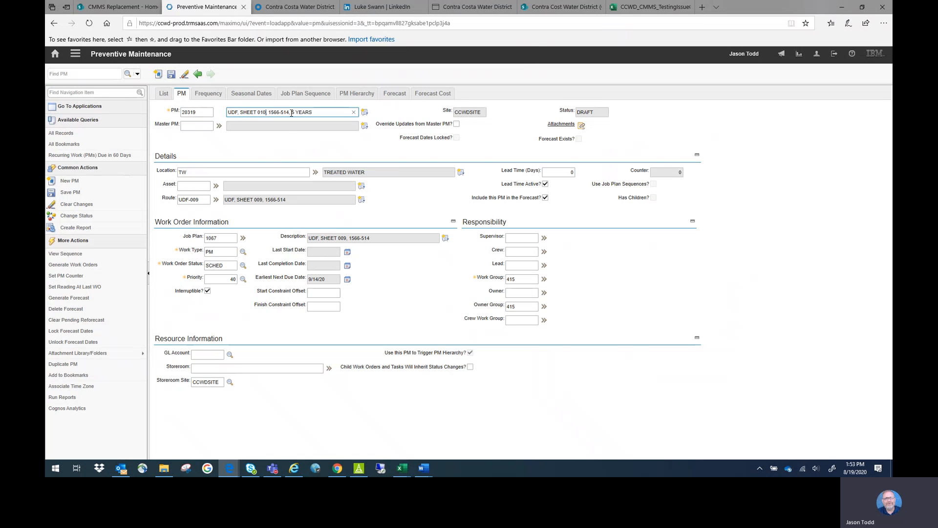
pyautogui.click(289, 112)
pyautogui.press('BackSpace')
pyautogui.press('BackSpace')
pyautogui.press('Delete')
pyautogui.press('Delete')
pyautogui.press('BackSpace')
pyautogui.press('BackSpace')
pyautogui.write('9-514')
# - Assign route UDF-010, "UDF, SHEET 010, 1569-514", to the duplicated PM
pyautogui.click(216, 199)
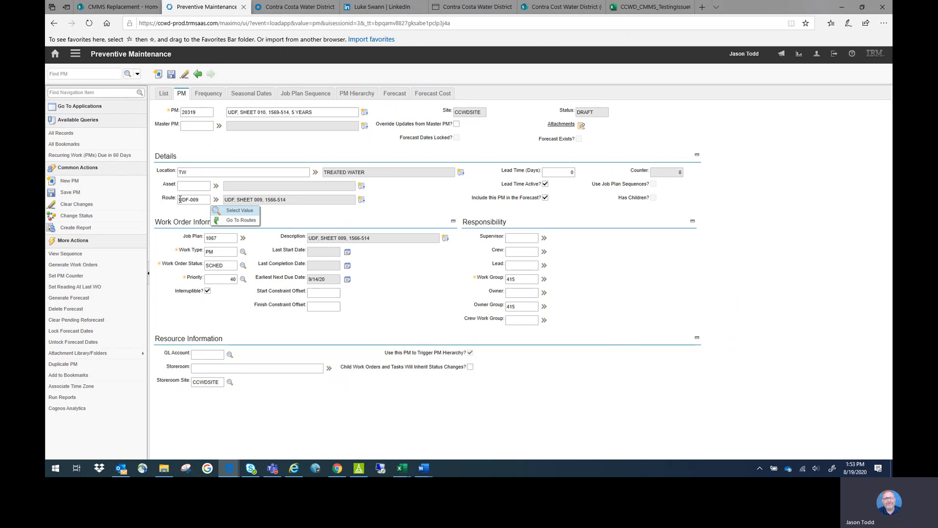
pyautogui.click(236, 211)
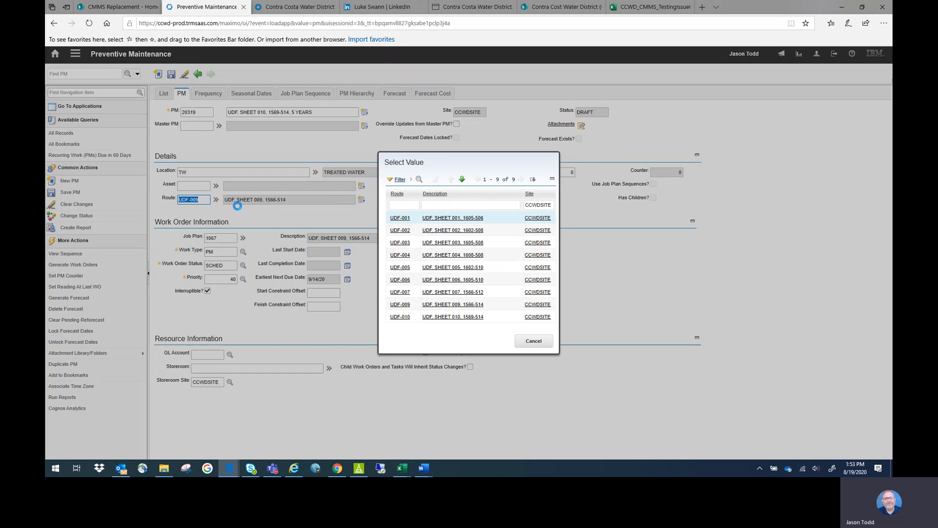
pyautogui.click(400, 317)
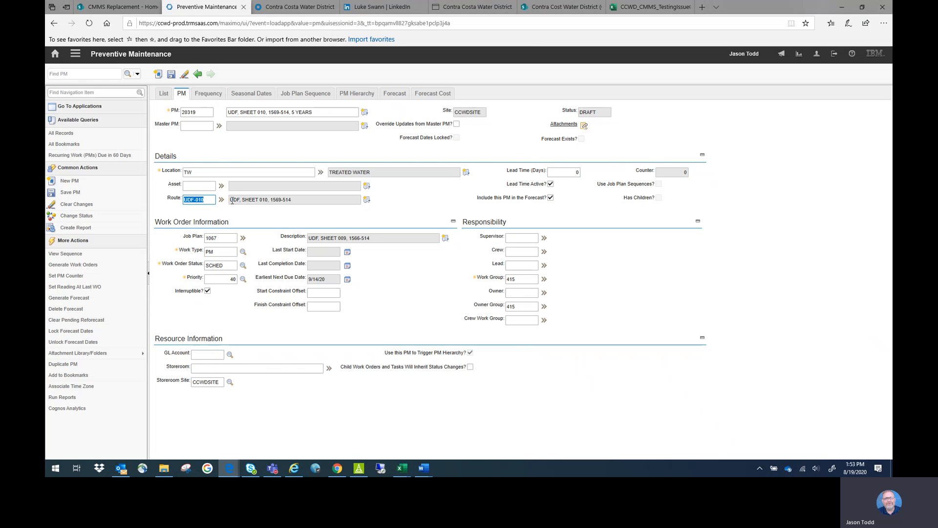
# - Filter the job plans by "SHEET 010", assign job plan 1070, "UDF, SHEET 010, 1569-514", to the PM and save it
pyautogui.click(243, 237)
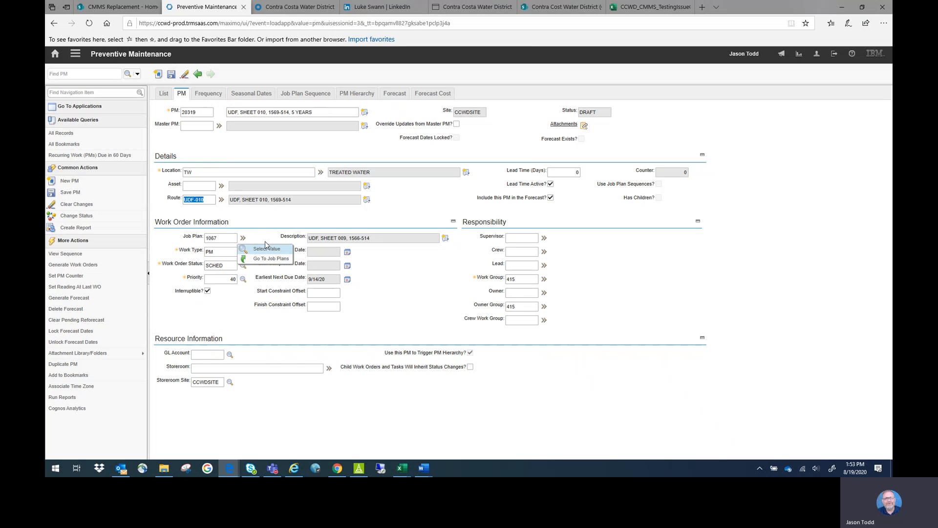
pyautogui.click(268, 248)
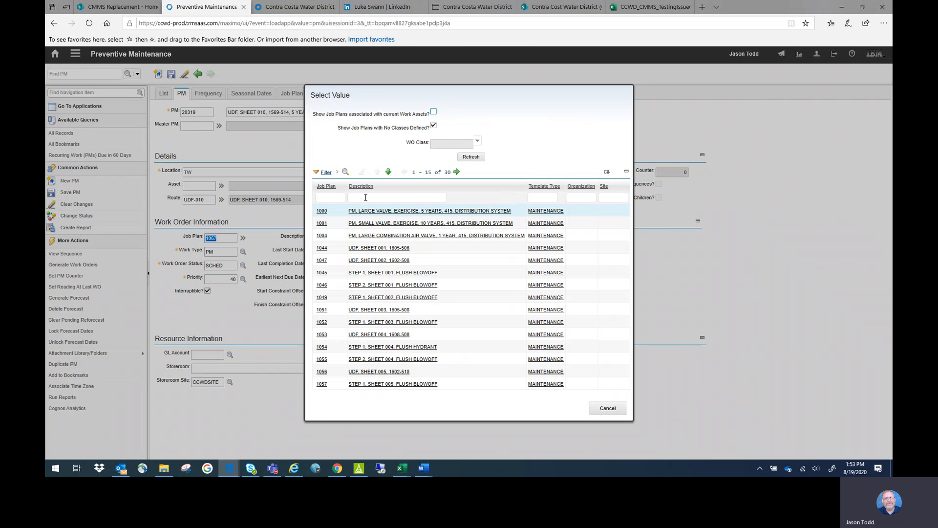
pyautogui.click(366, 197)
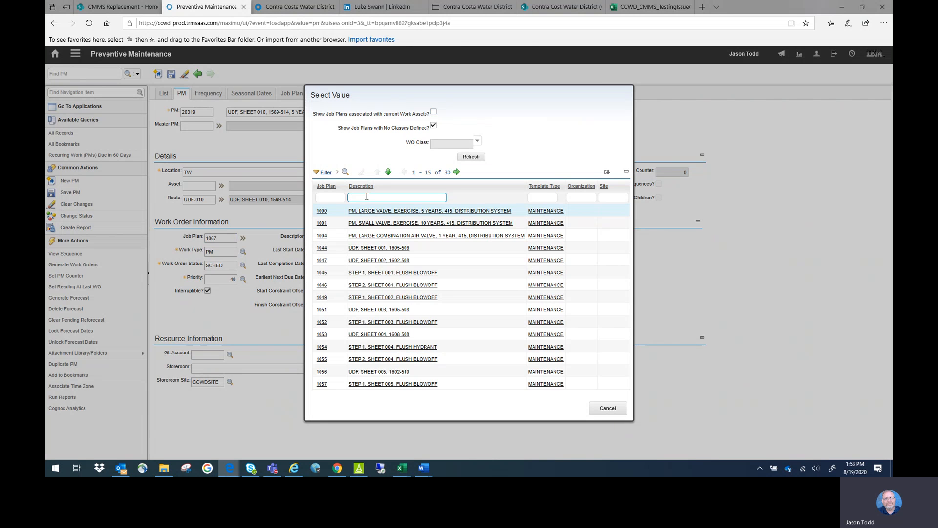
pyautogui.write('SHEET 010')
pyautogui.press('Return')
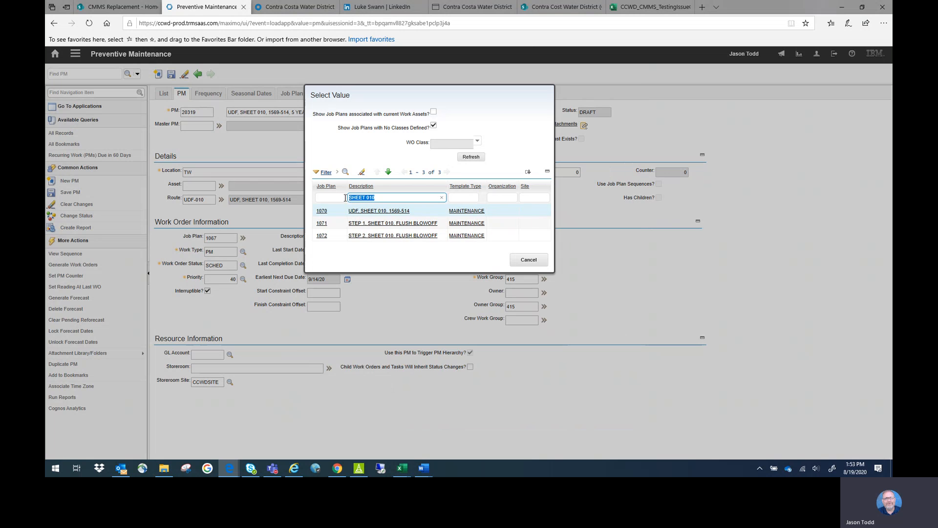
pyautogui.click(322, 211)
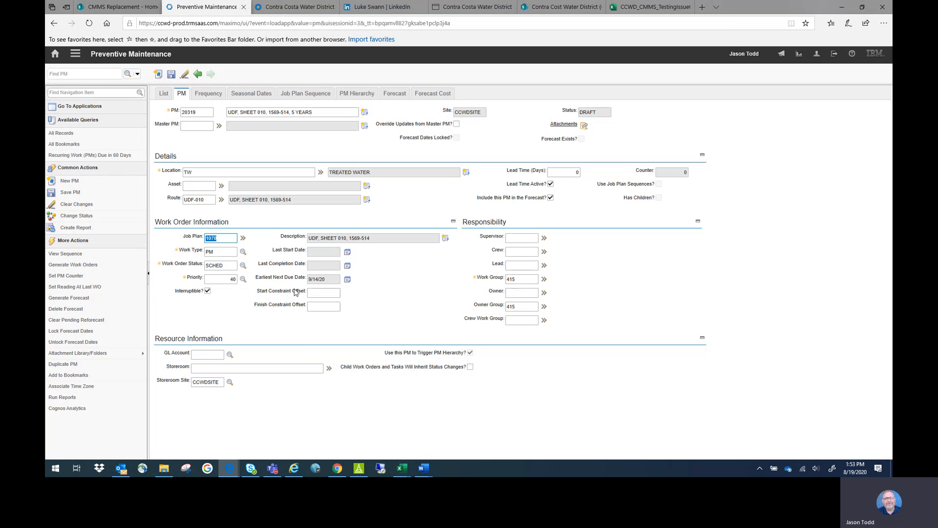
pyautogui.click(172, 74)
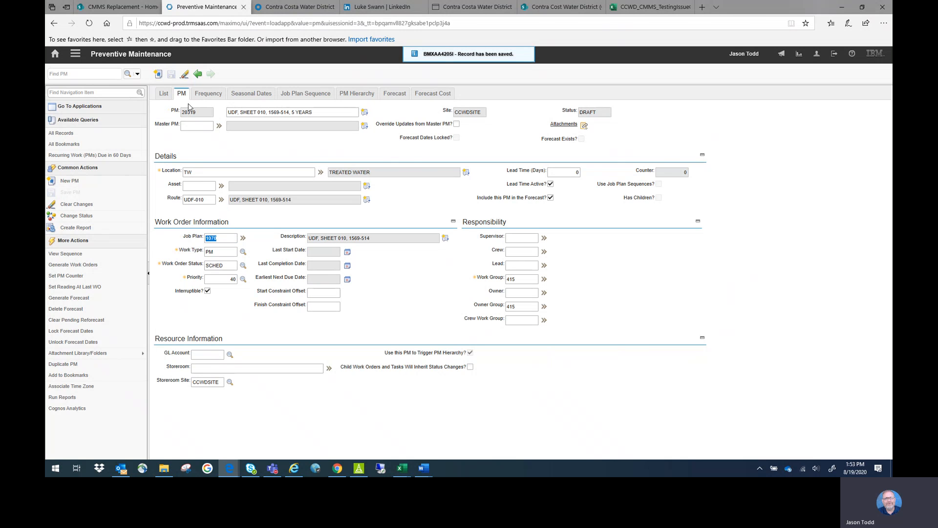
# - Set the estimated next due date in the PM's time-based frequency to 9/14/2020
pyautogui.click(208, 93)
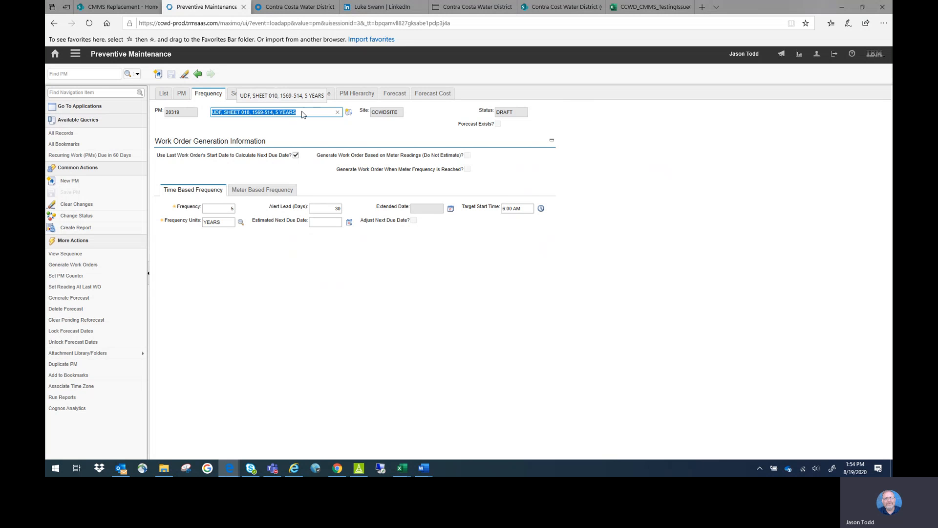
pyautogui.click(349, 222)
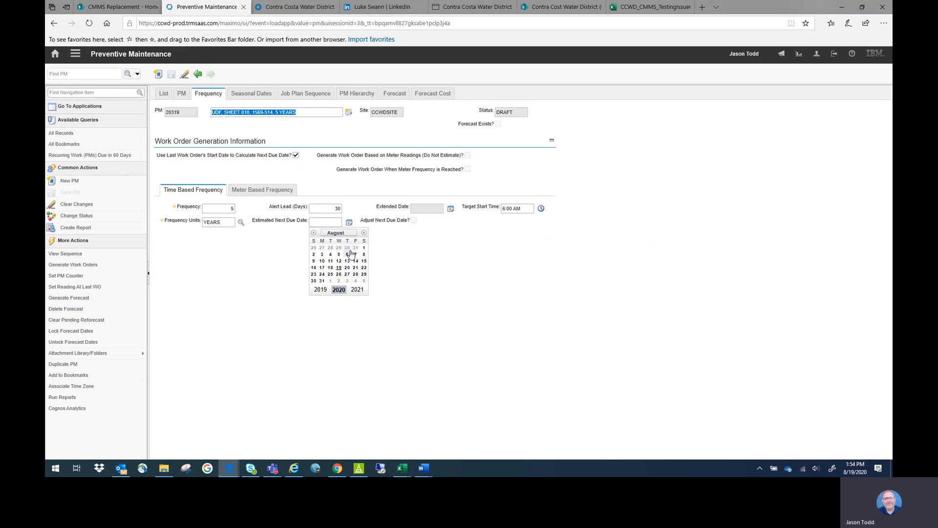
pyautogui.click(353, 233)
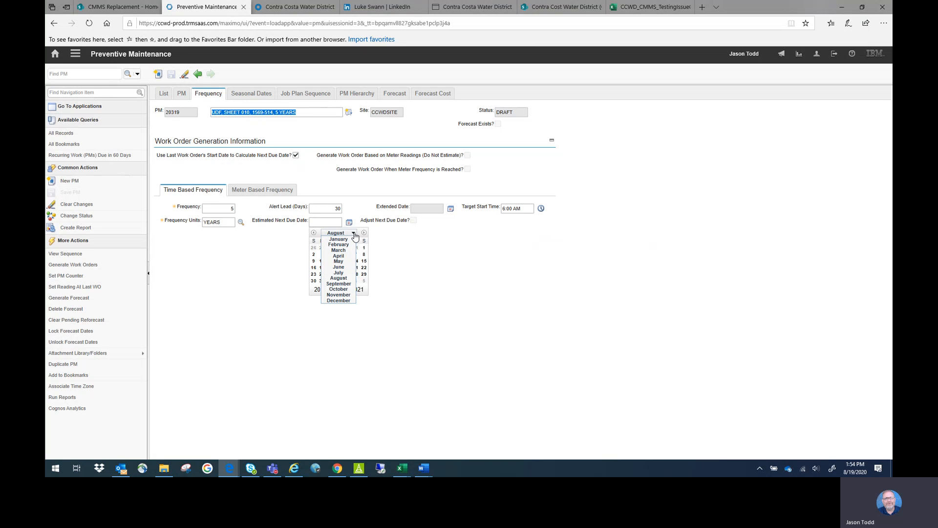
pyautogui.click(339, 284)
pyautogui.click(323, 261)
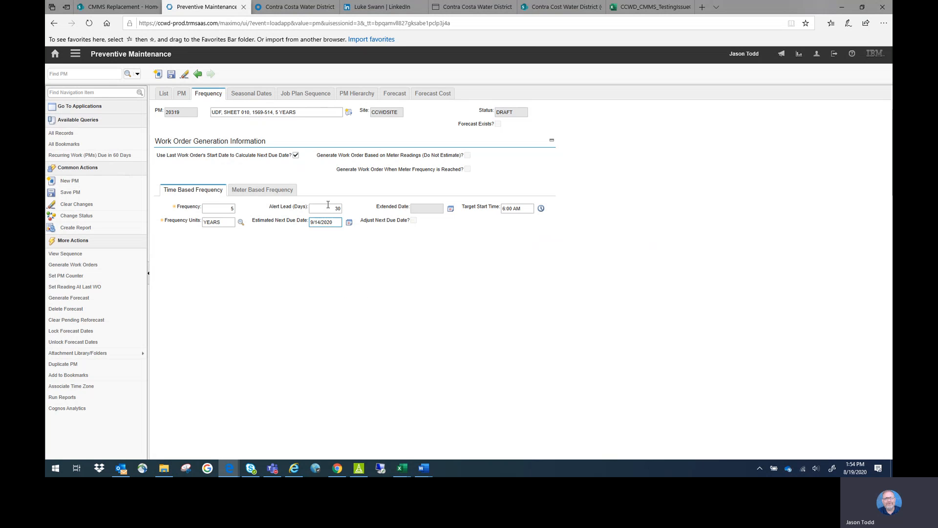
# - Save the SHEET 010 PM with its new due date and change its status to ACTIVE
pyautogui.click(171, 74)
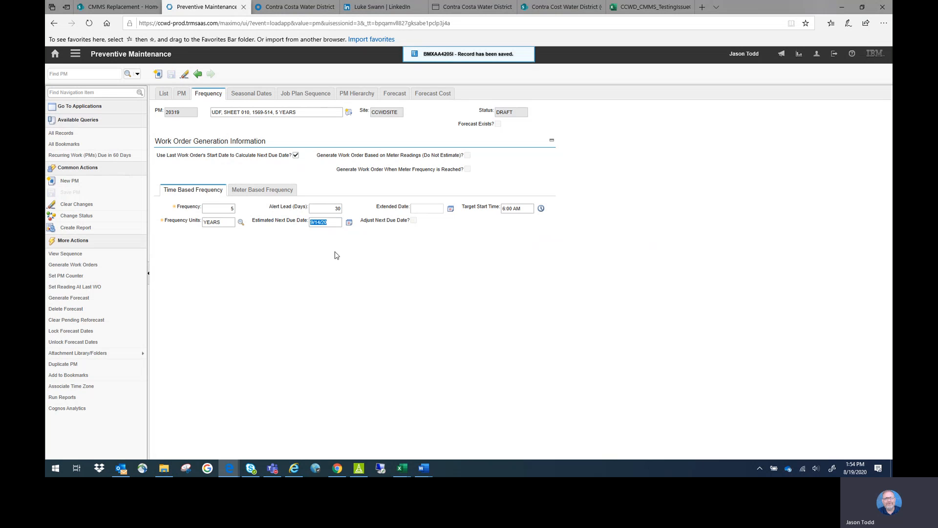
pyautogui.click(182, 94)
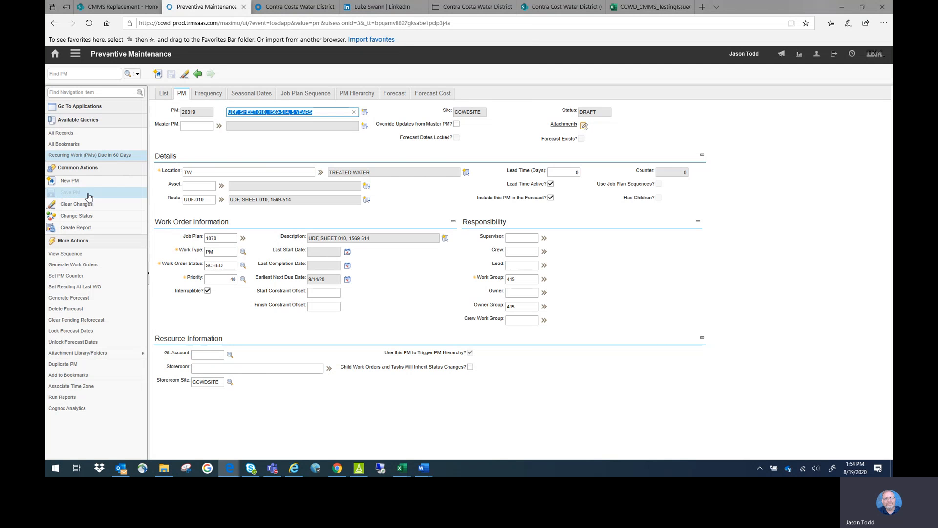
pyautogui.click(90, 218)
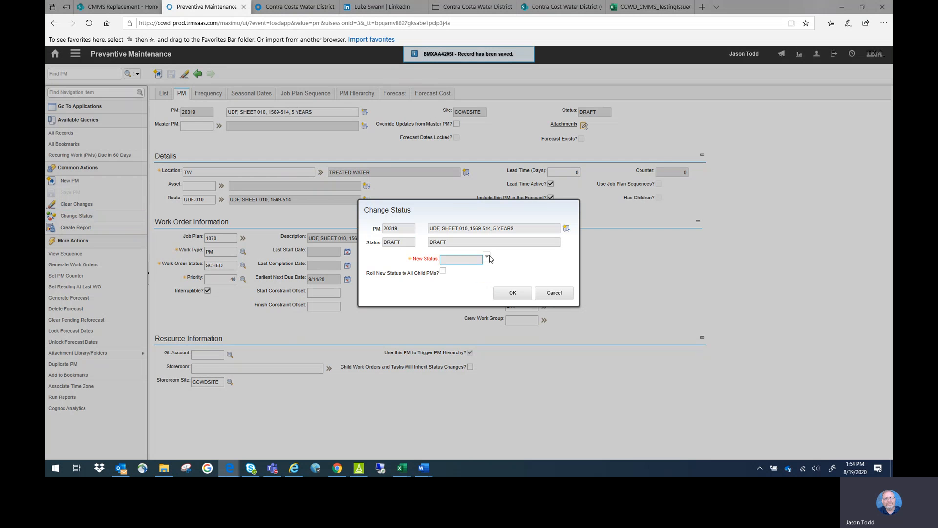
pyautogui.click(487, 258)
pyautogui.click(469, 269)
pyautogui.click(519, 300)
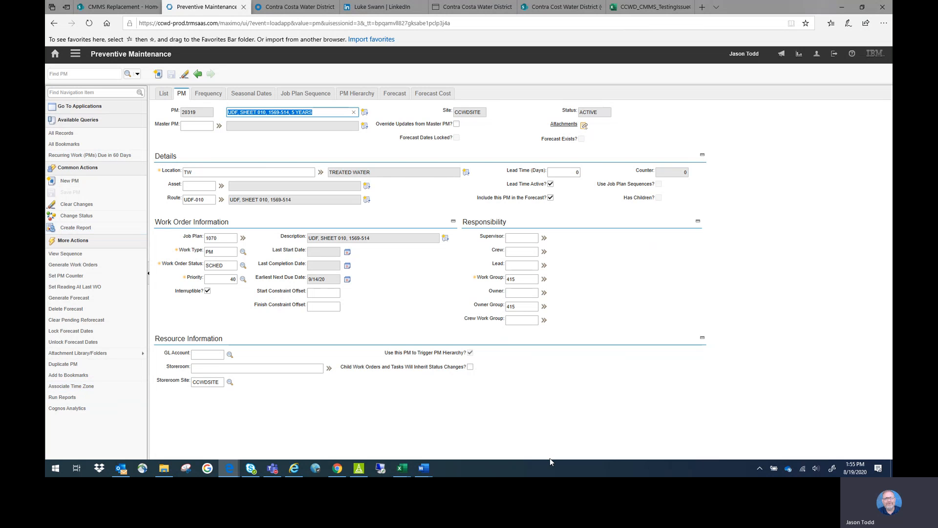
# - Switch to Microsoft Teams and stop the meeting recording
pyautogui.click(272, 468)
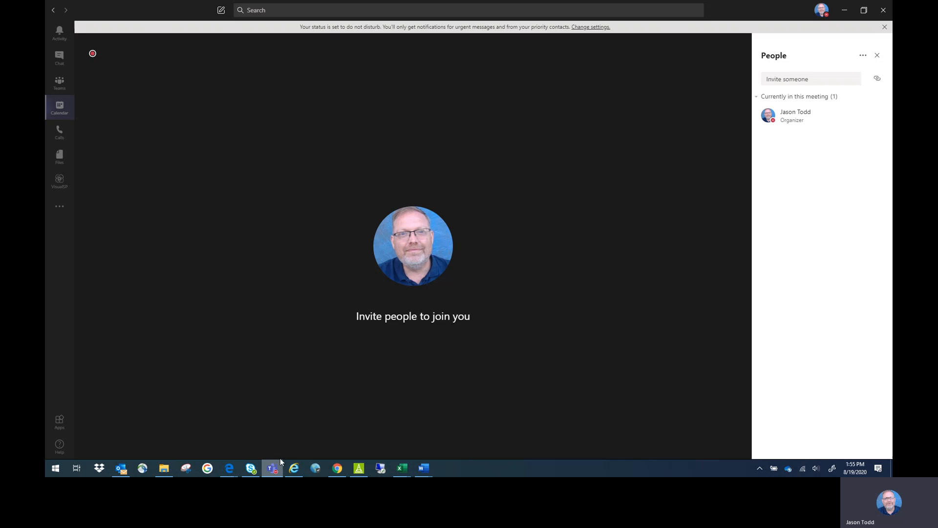
pyautogui.click(494, 390)
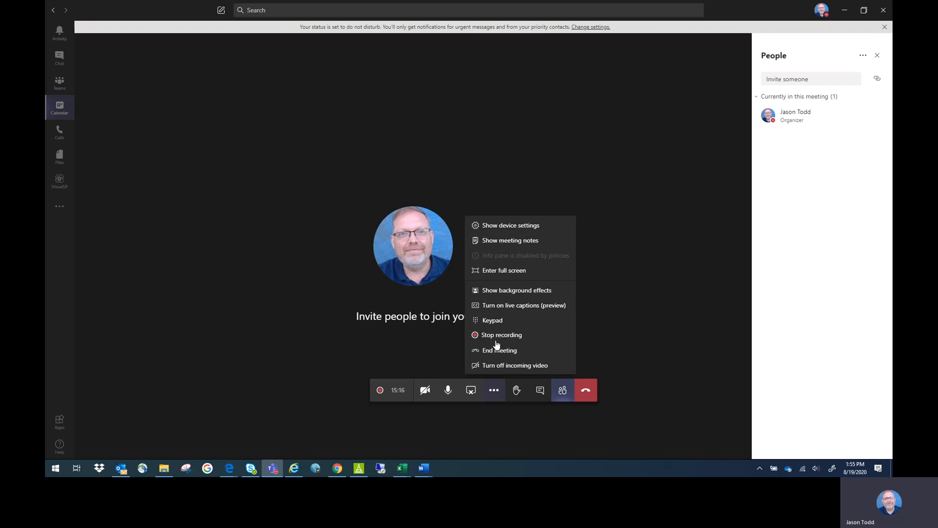
pyautogui.click(498, 335)
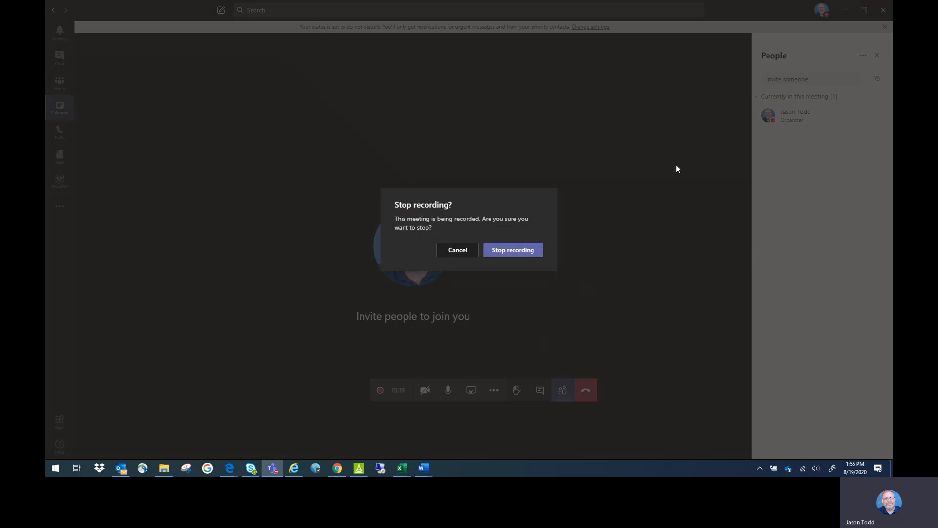